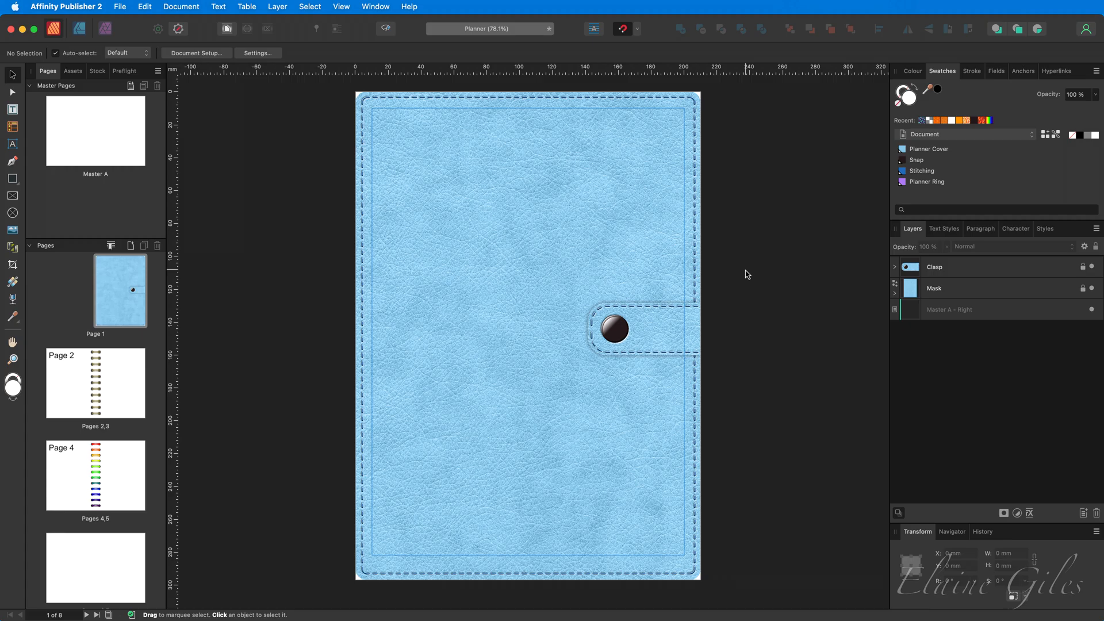
- Hide the Clasp and Mask layers on page 1 and draw a 210 × 297 mm rectangle covering the whole page
{"action": "left_click", "coordinate": [1092, 267]}
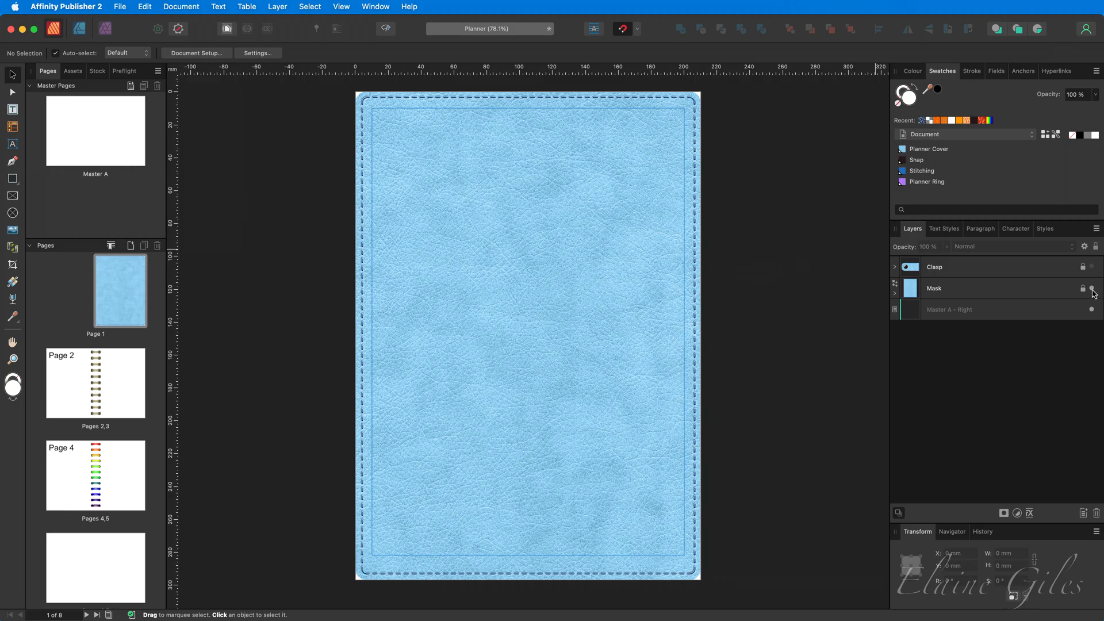
{"action": "left_click", "coordinate": [1092, 288]}
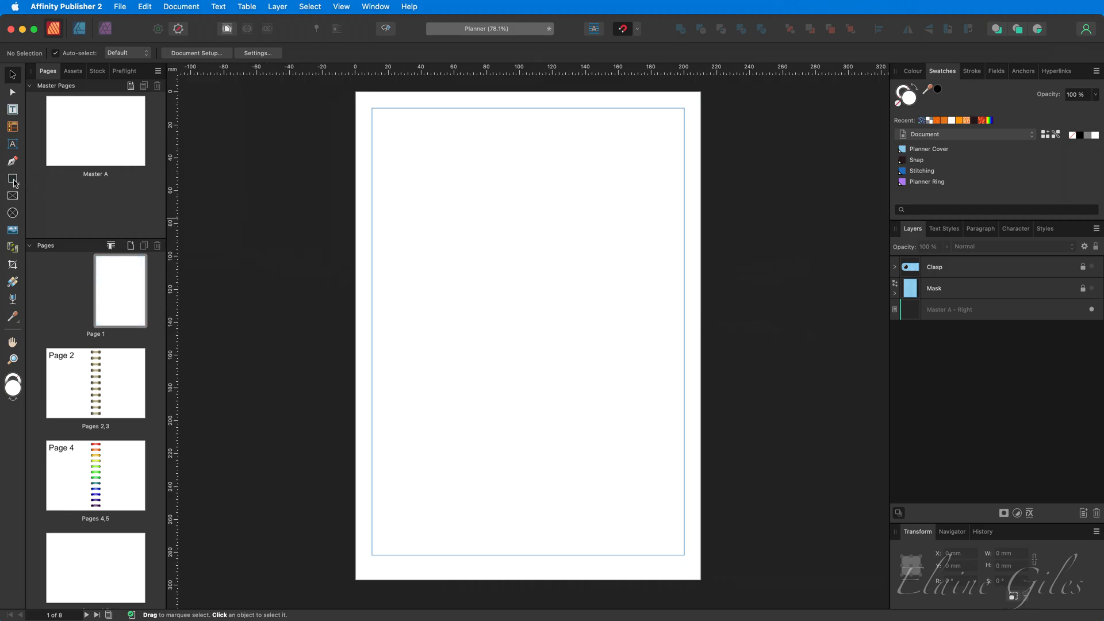
{"action": "left_click", "coordinate": [12, 178]}
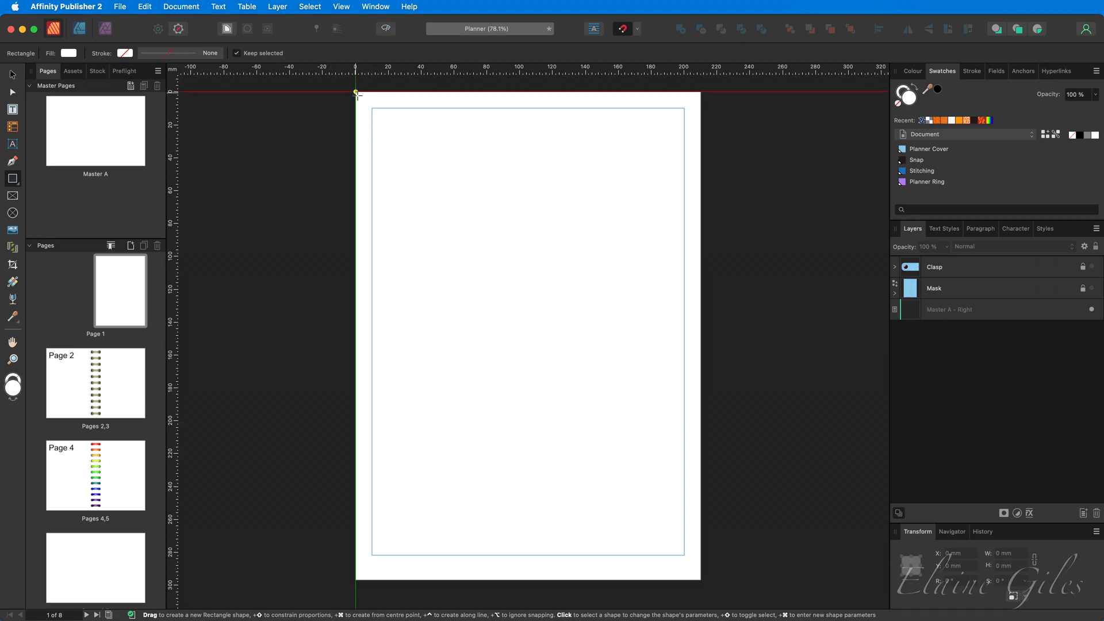
{"action": "left_click_drag", "start_coordinate": [356, 92], "coordinate": [701, 580]}
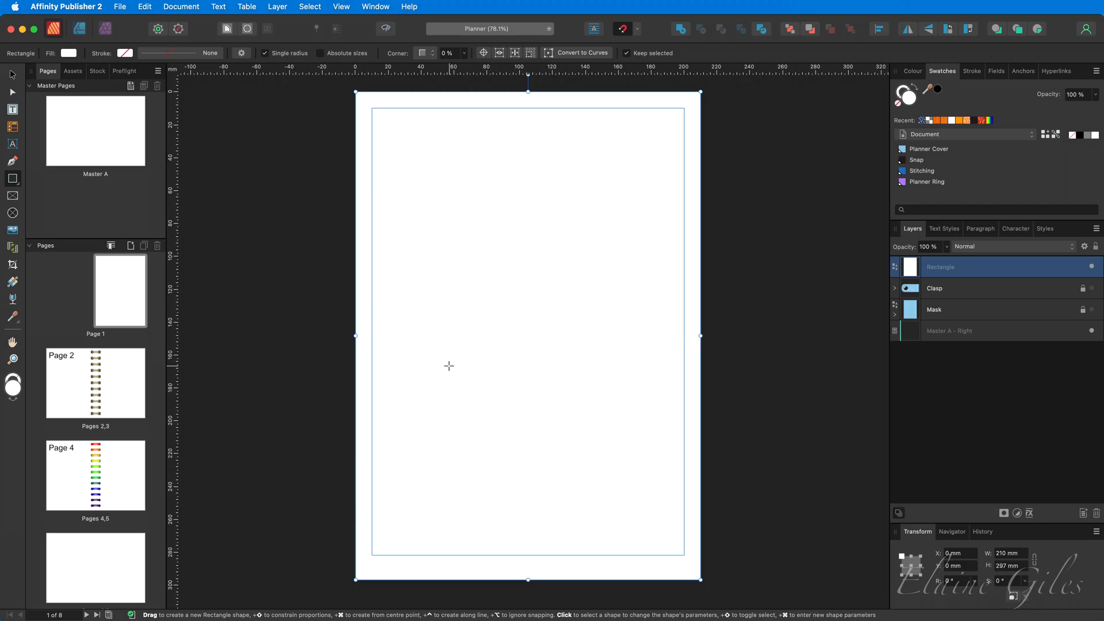
- Give the page rectangle a bitmap fill from 00 - Fire - 125.jpg, shrinking the pattern to about half size and tilting it slightly clockwise
{"action": "left_click", "coordinate": [12, 286]}
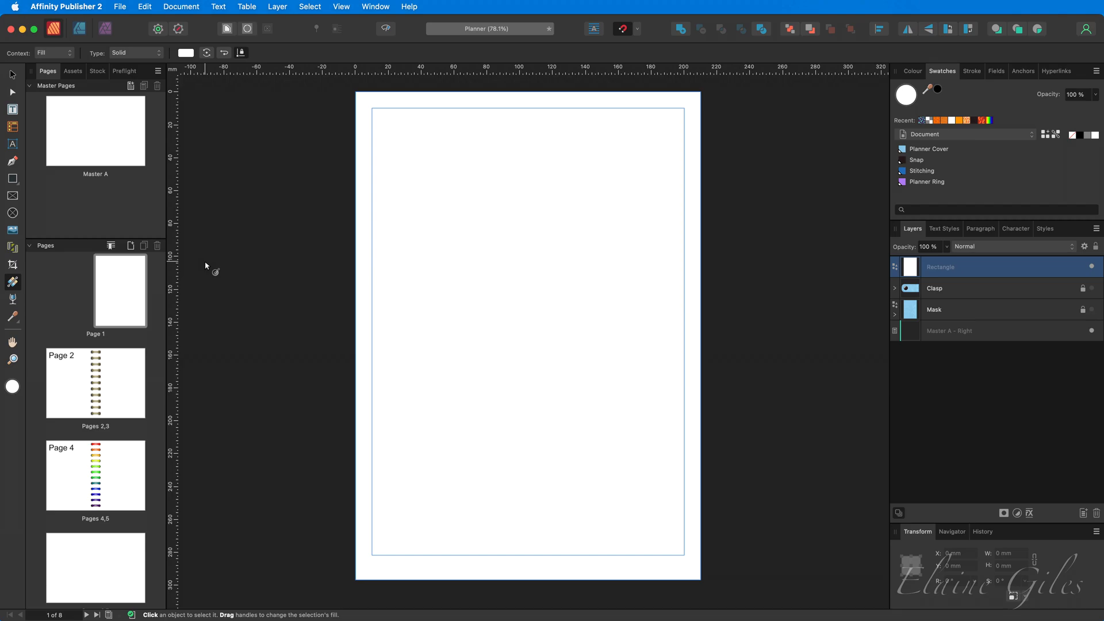
{"action": "left_click", "coordinate": [159, 53]}
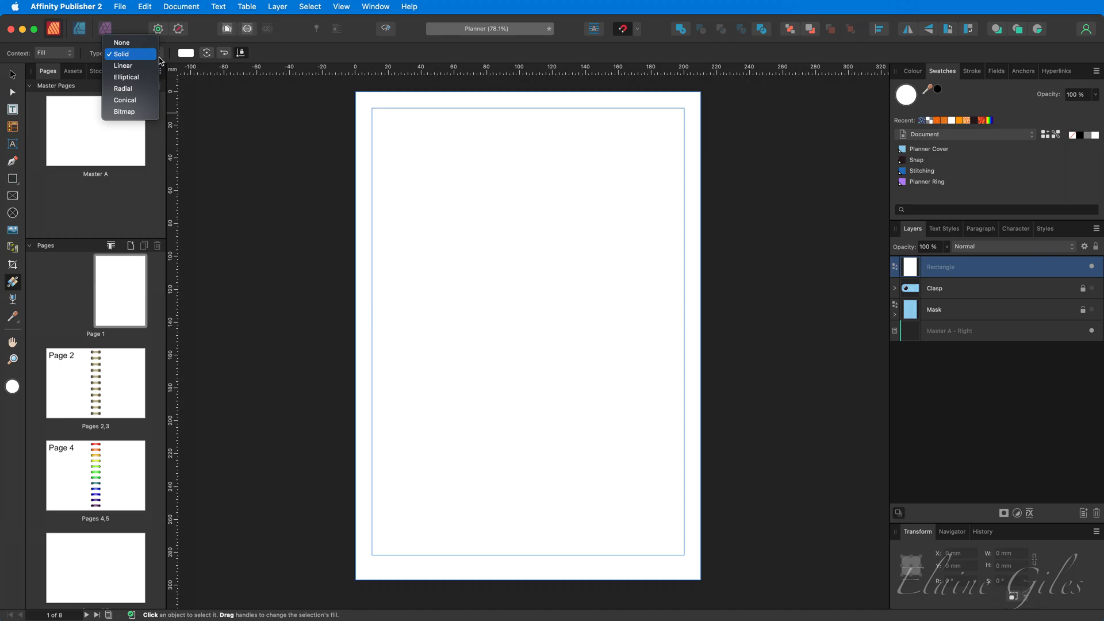
{"action": "left_click", "coordinate": [139, 111]}
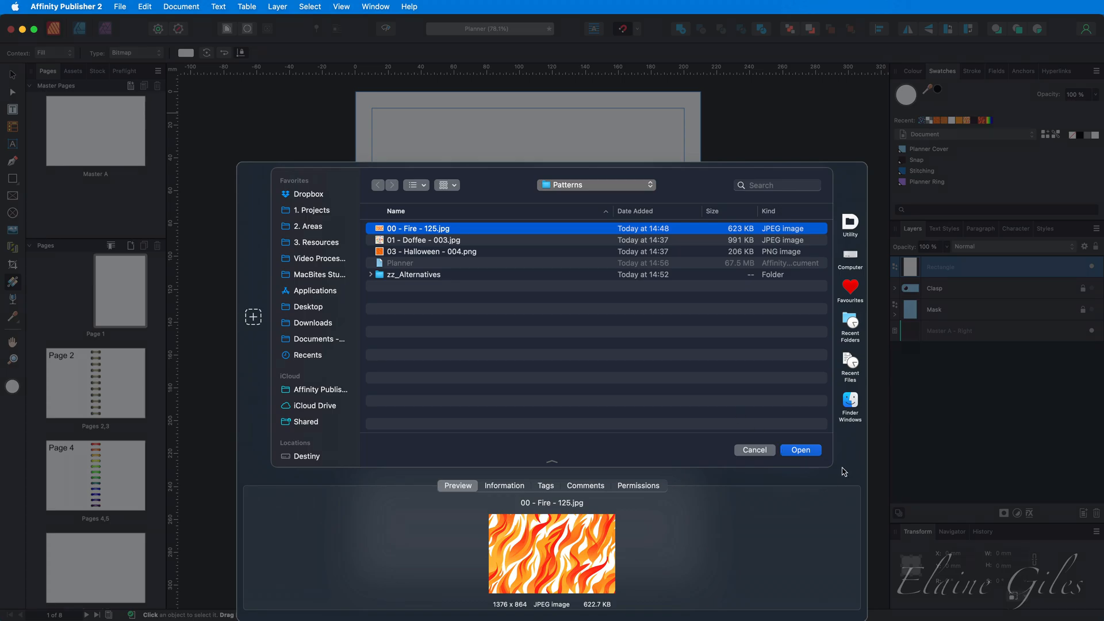
{"action": "left_click", "coordinate": [799, 451]}
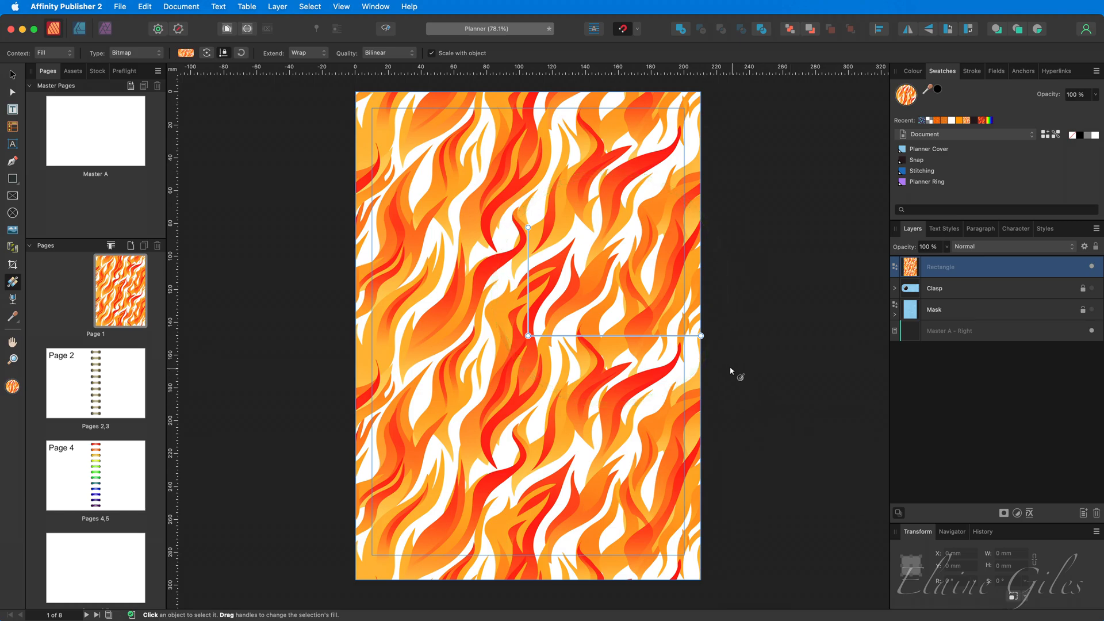
{"action": "left_click_drag", "start_coordinate": [702, 337], "coordinate": [608, 359]}
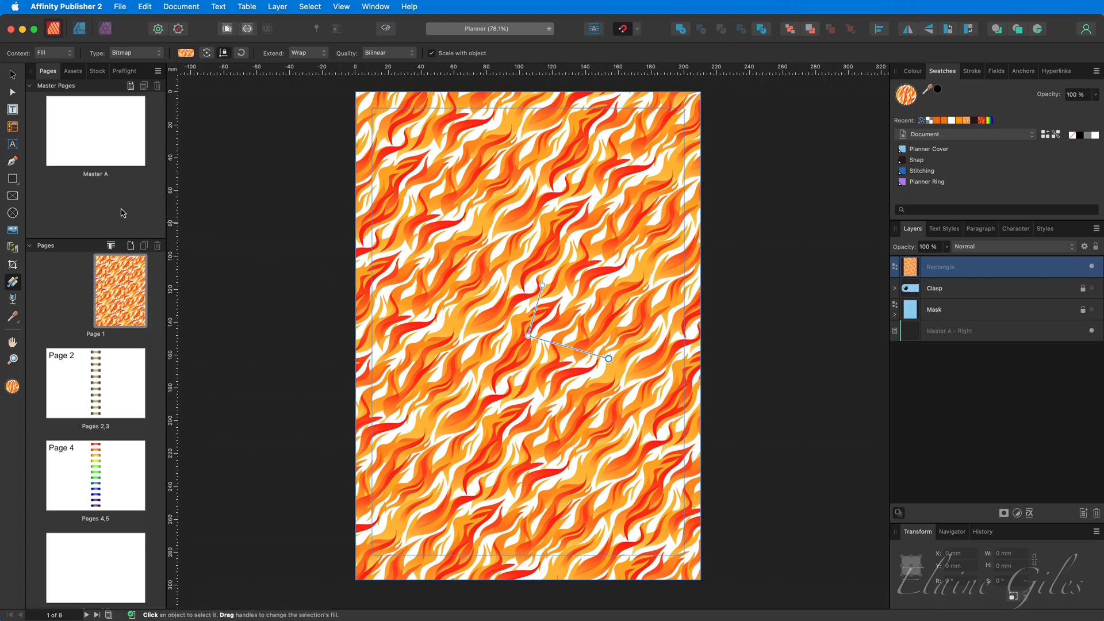
- Draw a white label rectangle about 116.5 × 52 mm in the page's upper part and centre it horizontally on the page
{"action": "left_click", "coordinate": [13, 178]}
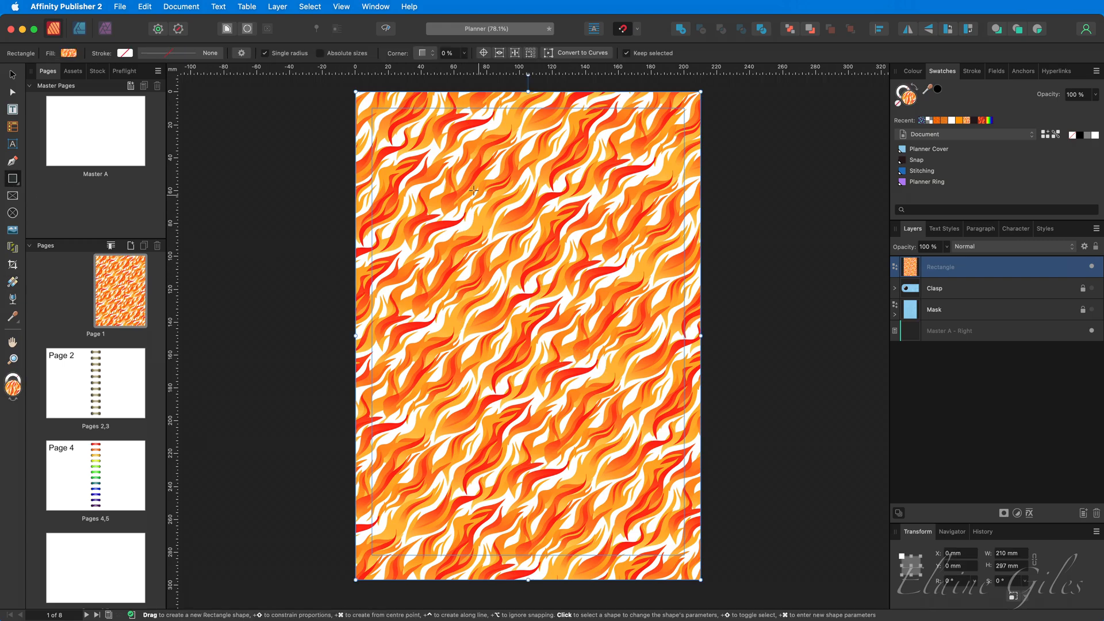
{"action": "left_click_drag", "start_coordinate": [438, 182], "coordinate": [630, 267]}
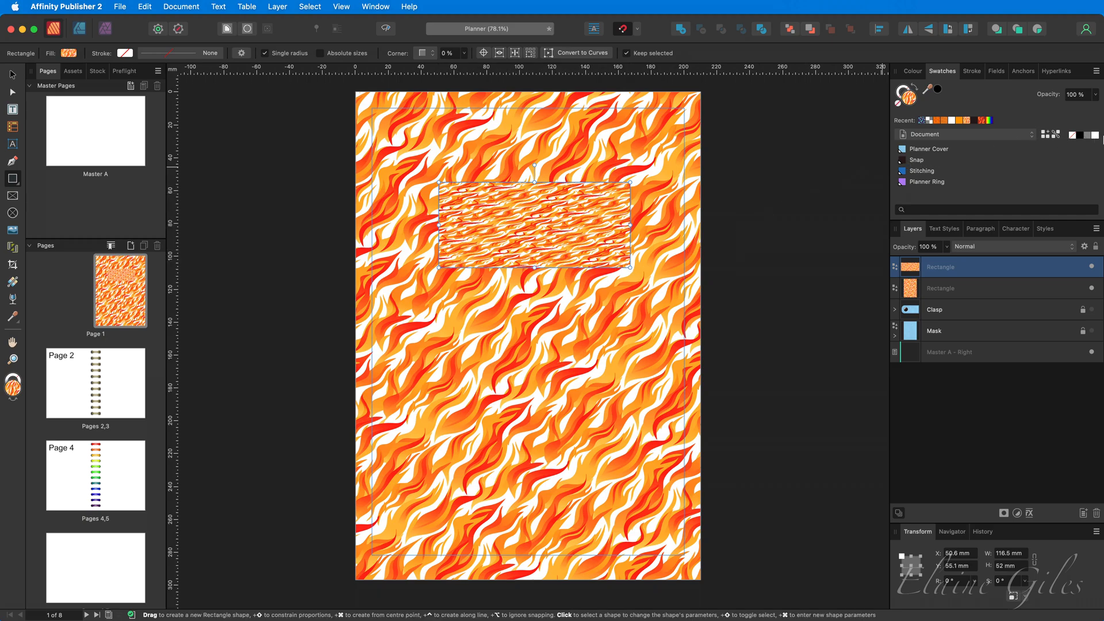
{"action": "left_click", "coordinate": [1096, 137]}
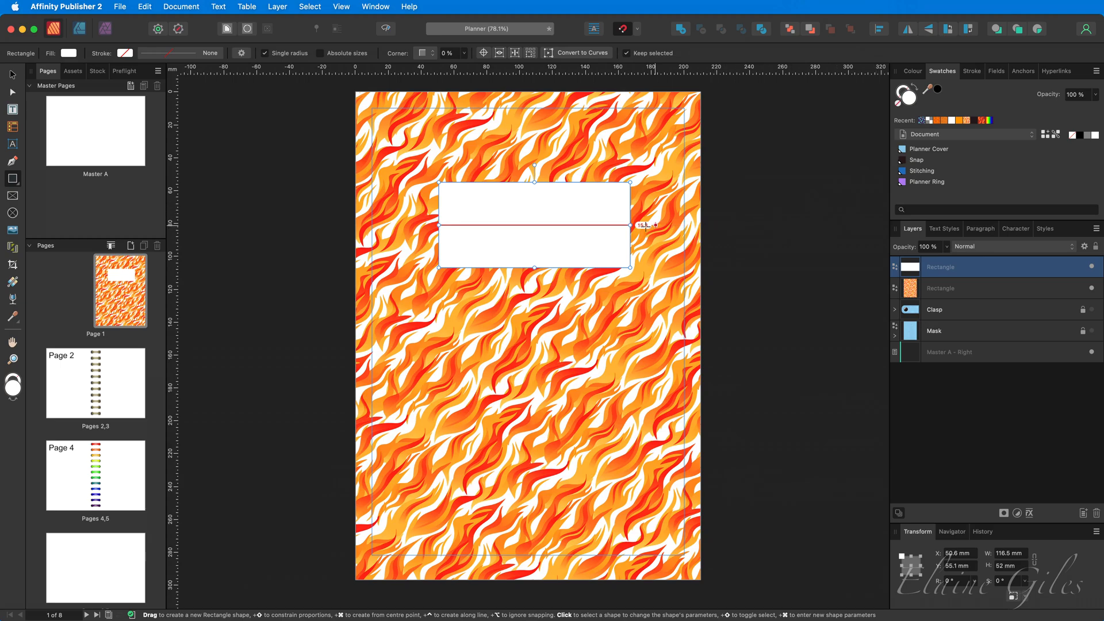
{"action": "key", "text": "v"}
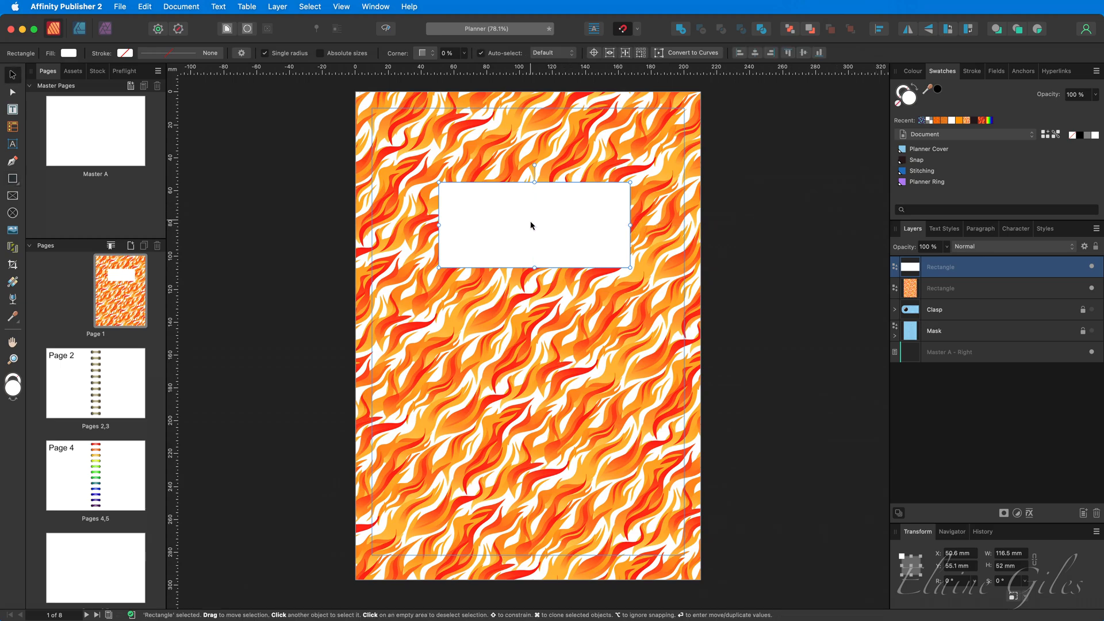
{"action": "left_click_drag", "start_coordinate": [530, 225], "coordinate": [526, 226]}
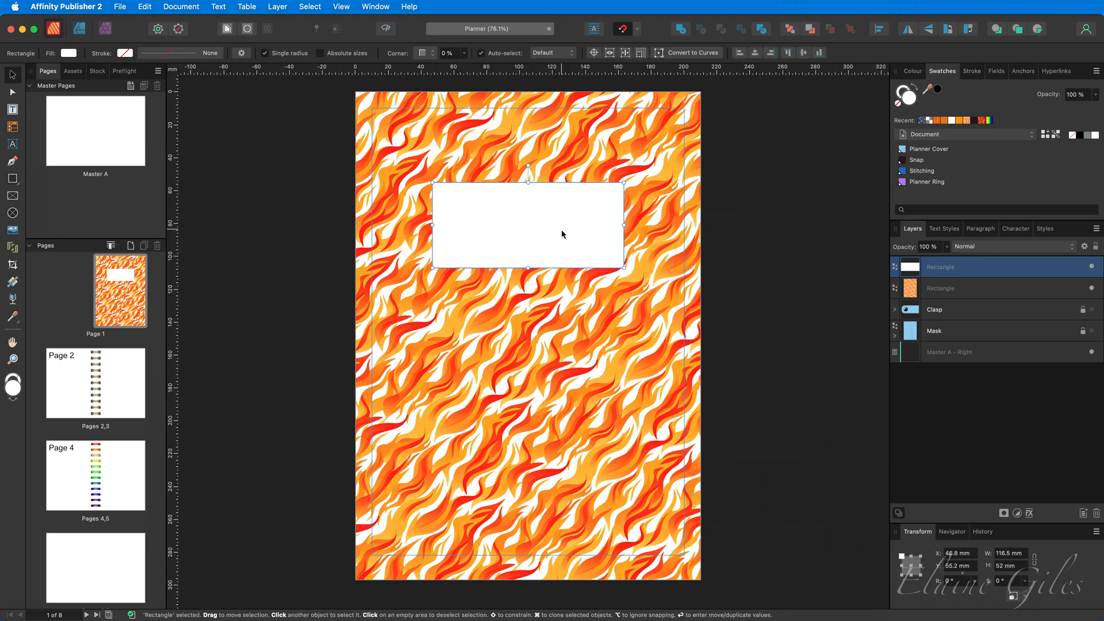
- Add art text about 21 mm high on the white label reading "Back to School" with "2024-2025" on a second line
{"action": "left_click", "coordinate": [12, 144]}
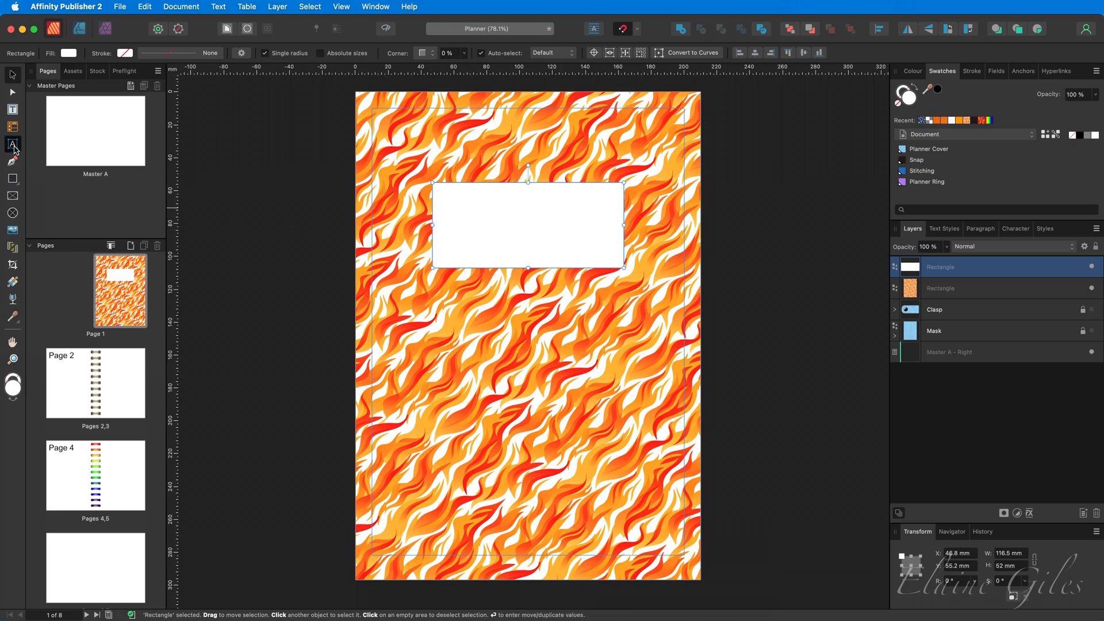
{"action": "left_click_drag", "start_coordinate": [449, 186], "coordinate": [456, 223]}
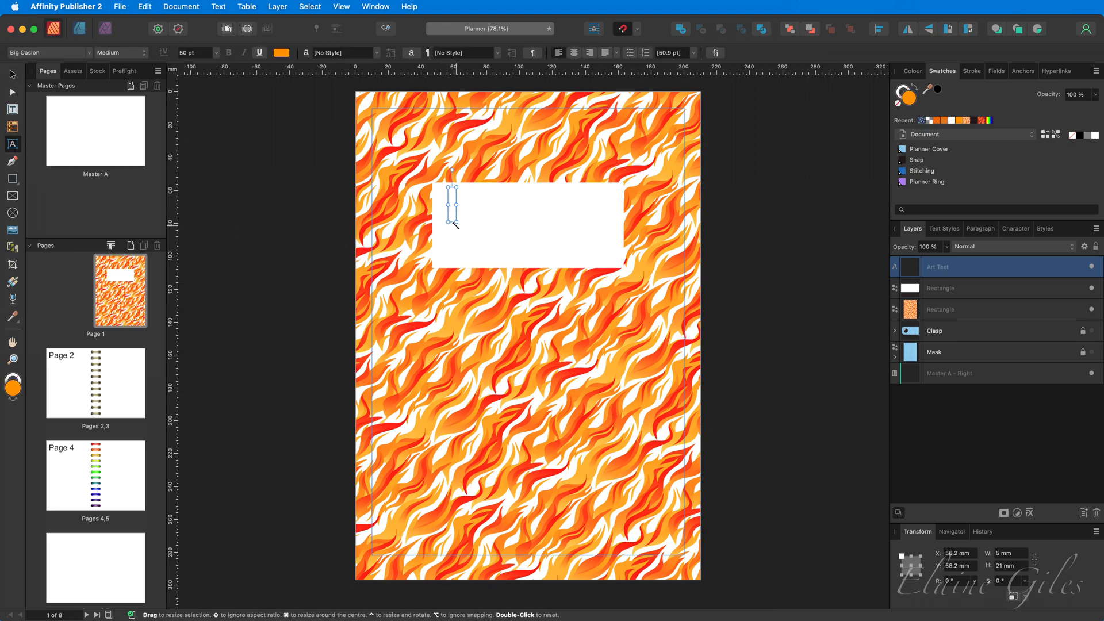
{"action": "type", "text": "Back t"}
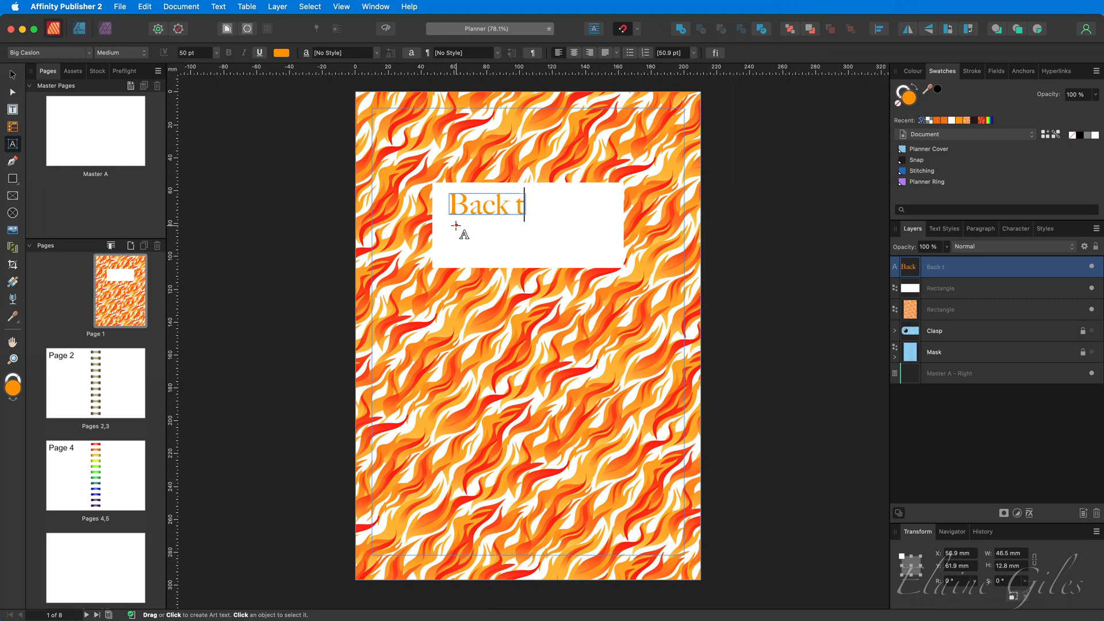
{"action": "type", "text": "o School"}
{"action": "key", "text": "Return"}
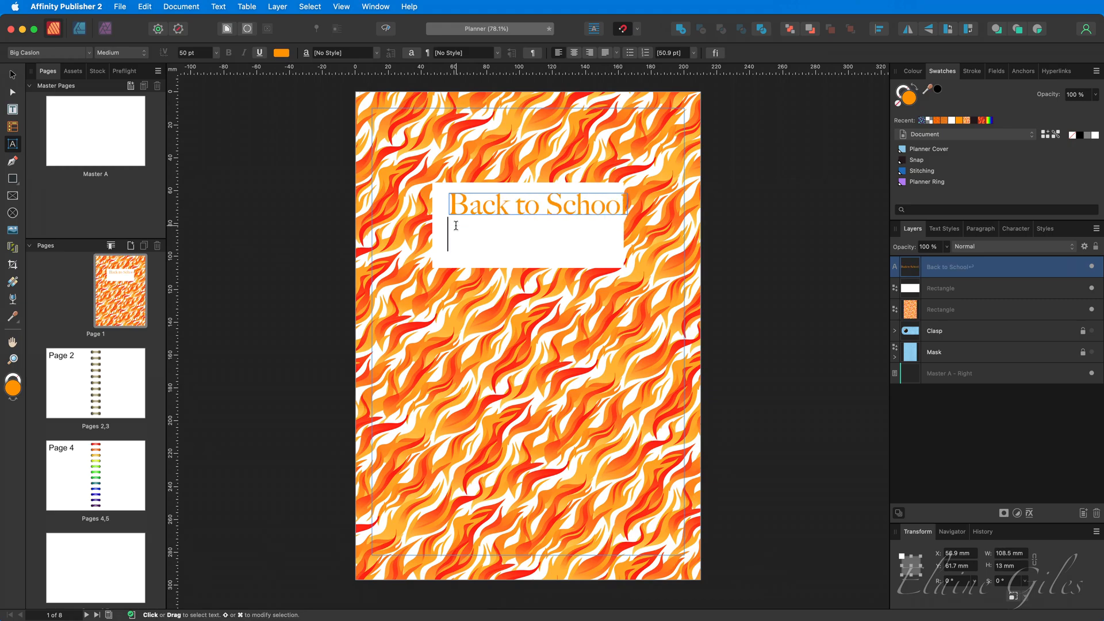
{"action": "type", "text": "2024-2025"}
- Centre-align both lines of the title text and position the text in the middle of the white label
{"action": "key", "text": "super+a"}
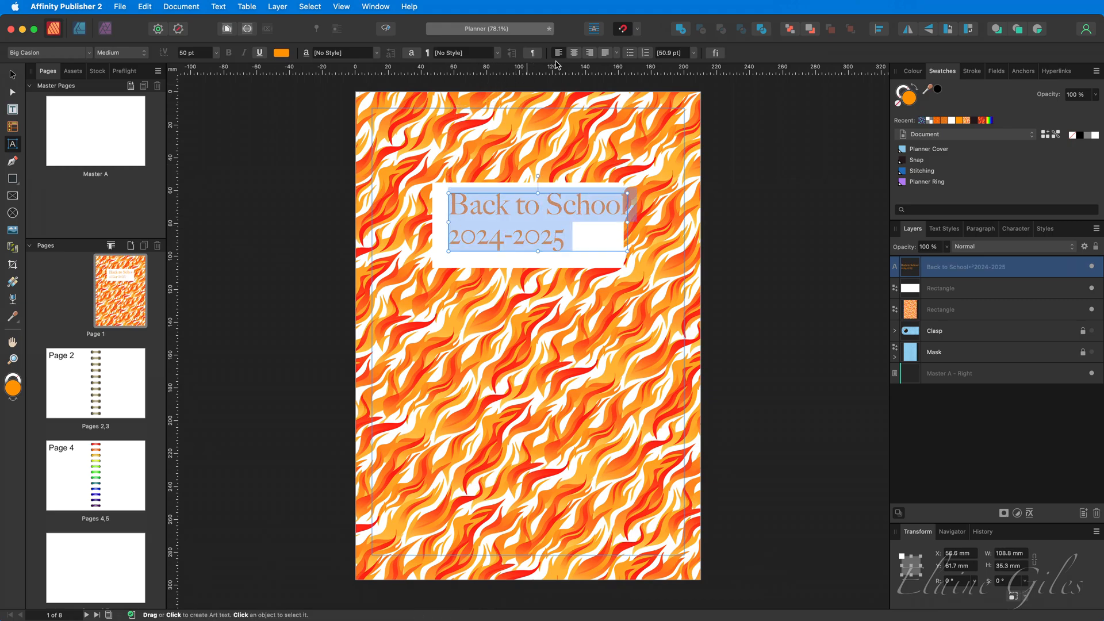
{"action": "left_click", "coordinate": [574, 52]}
{"action": "left_click", "coordinate": [557, 300]}
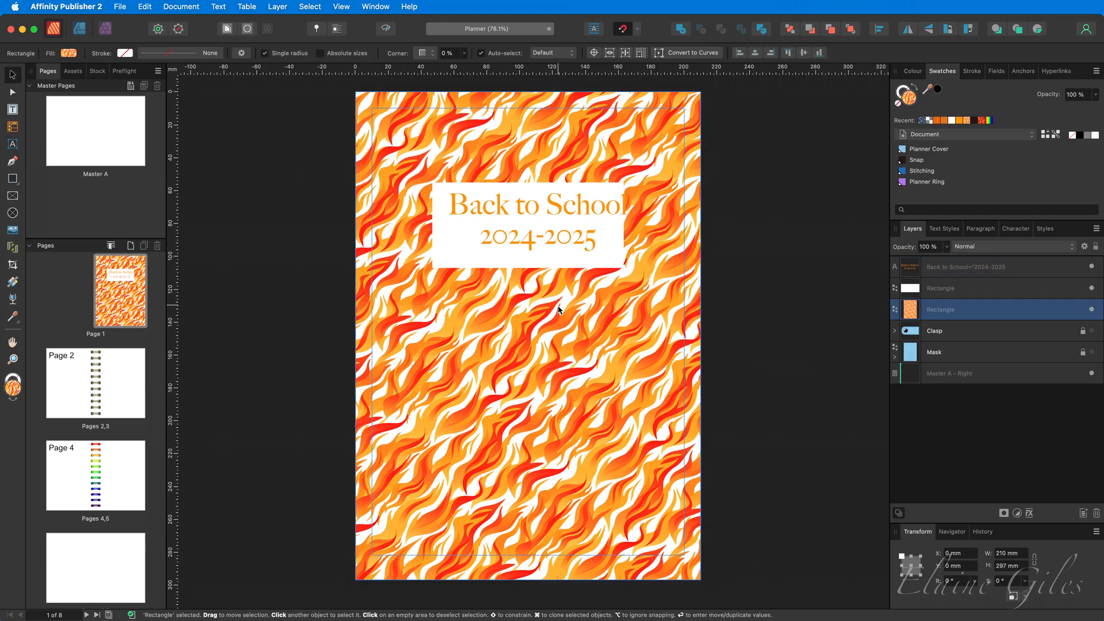
{"action": "key", "text": "v"}
{"action": "left_click_drag", "start_coordinate": [529, 246], "coordinate": [520, 249]}
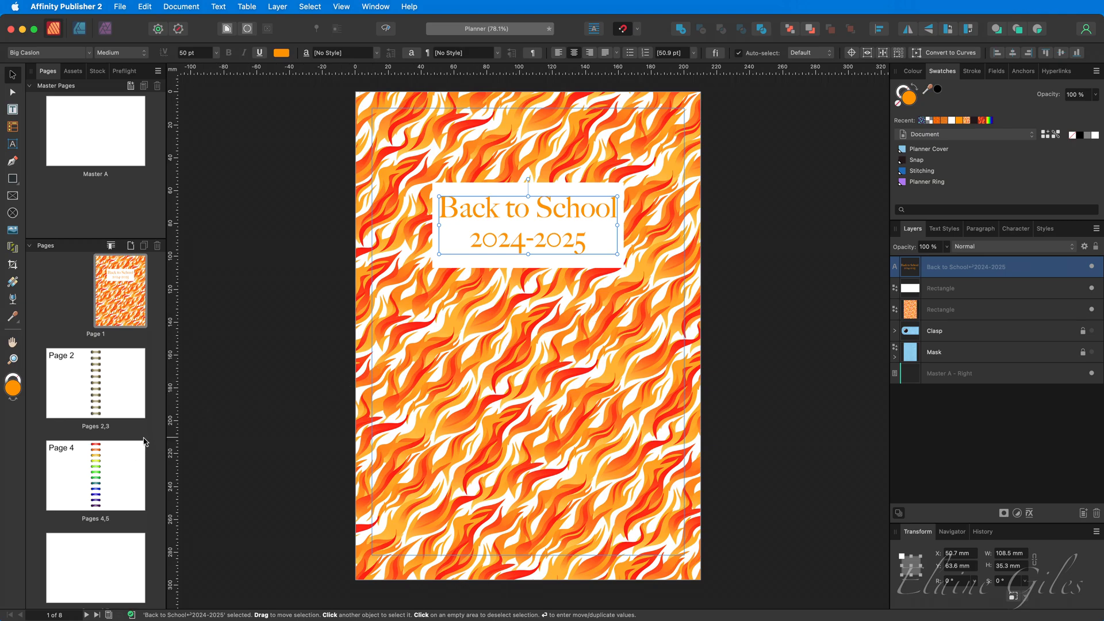
- Open the pages 2–3 spread and draw a 210 × 297 mm rectangle covering all of page 3
{"action": "left_click", "coordinate": [111, 388]}
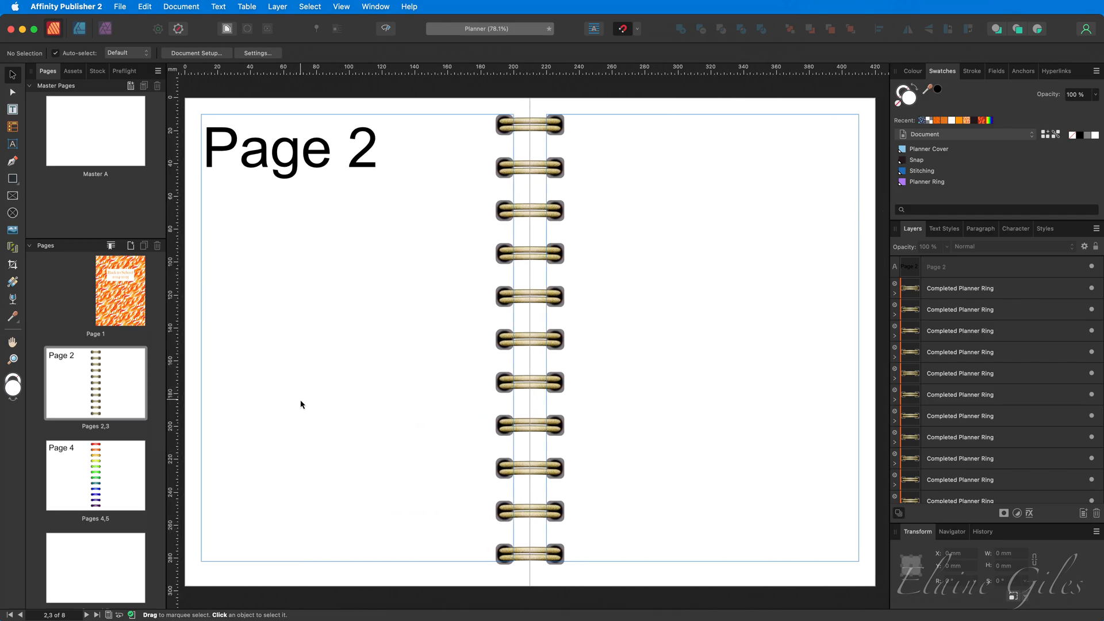
{"action": "left_click", "coordinate": [14, 181]}
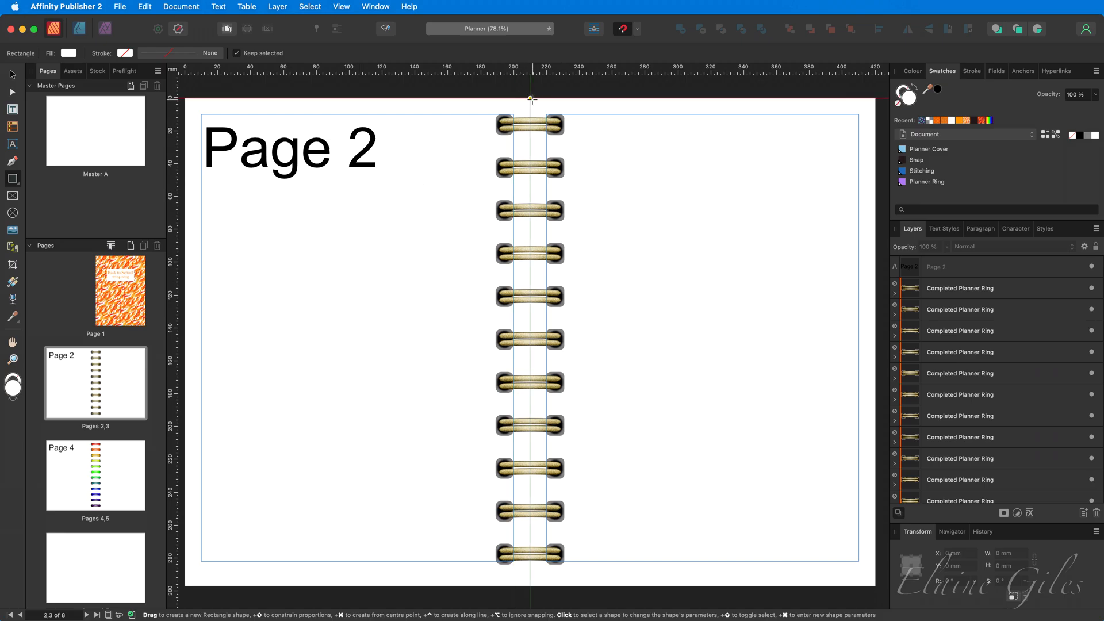
{"action": "left_click_drag", "start_coordinate": [530, 99], "coordinate": [875, 586]}
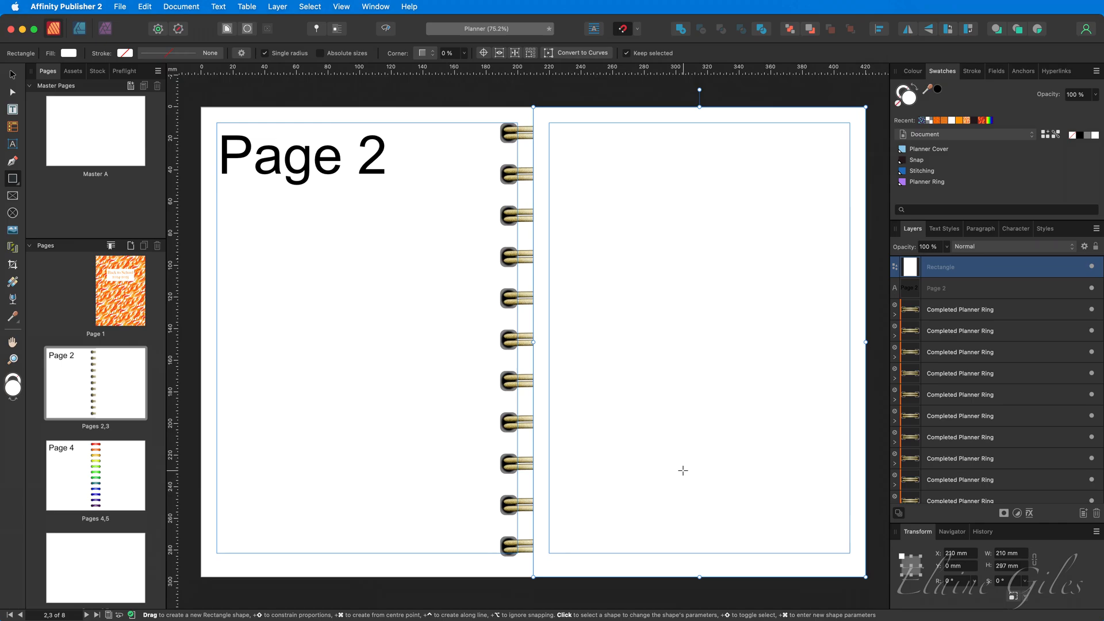
- Give the page 3 rectangle a bitmap fill from 01 - Doffee - 003.jpg, shrinking the pattern and tilting it slightly counterclockwise
{"action": "key", "text": "g"}
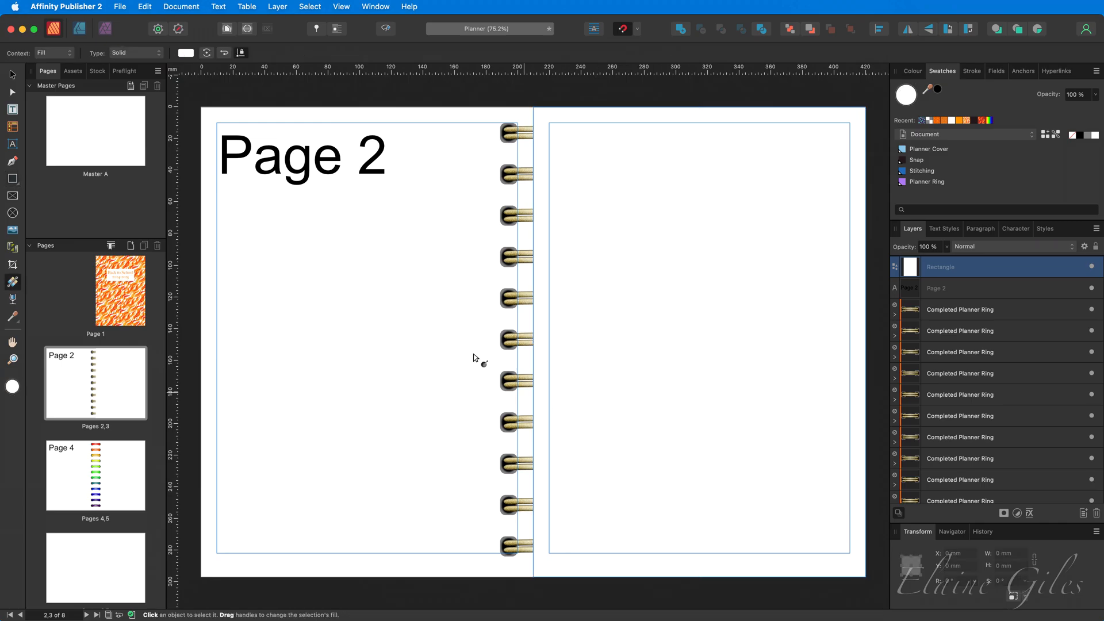
{"action": "left_click", "coordinate": [149, 54]}
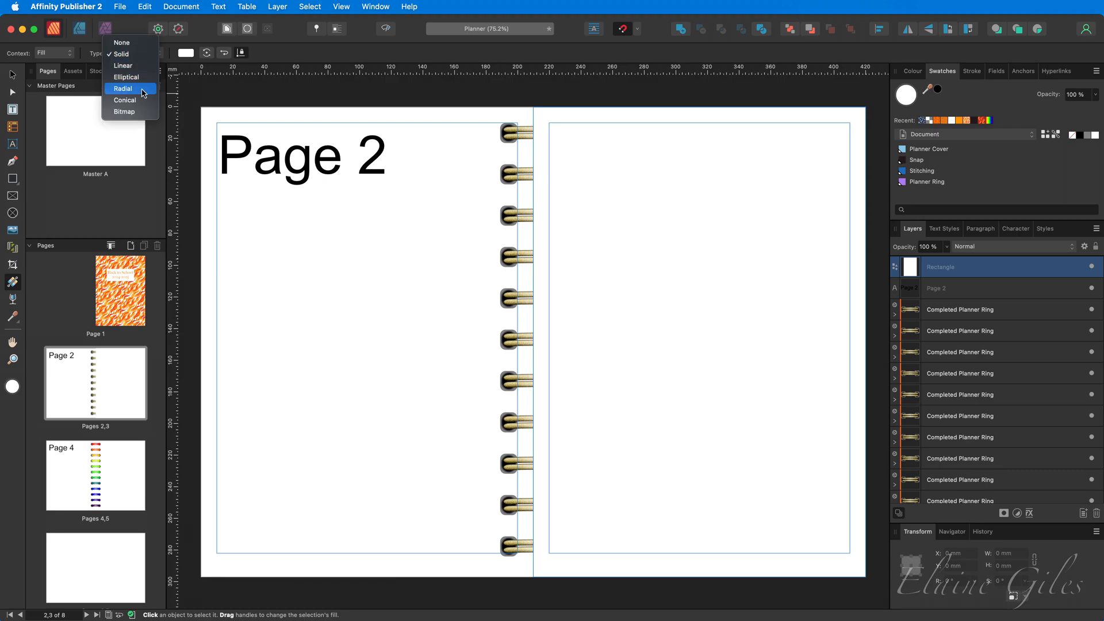
{"action": "left_click", "coordinate": [143, 112]}
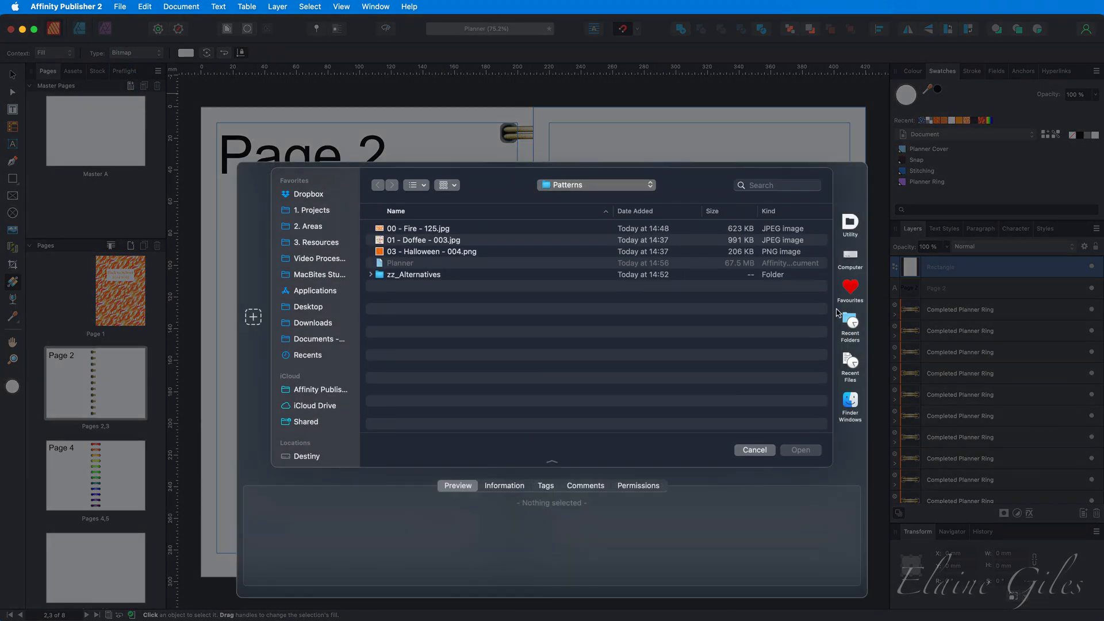
{"action": "left_click", "coordinate": [411, 227]}
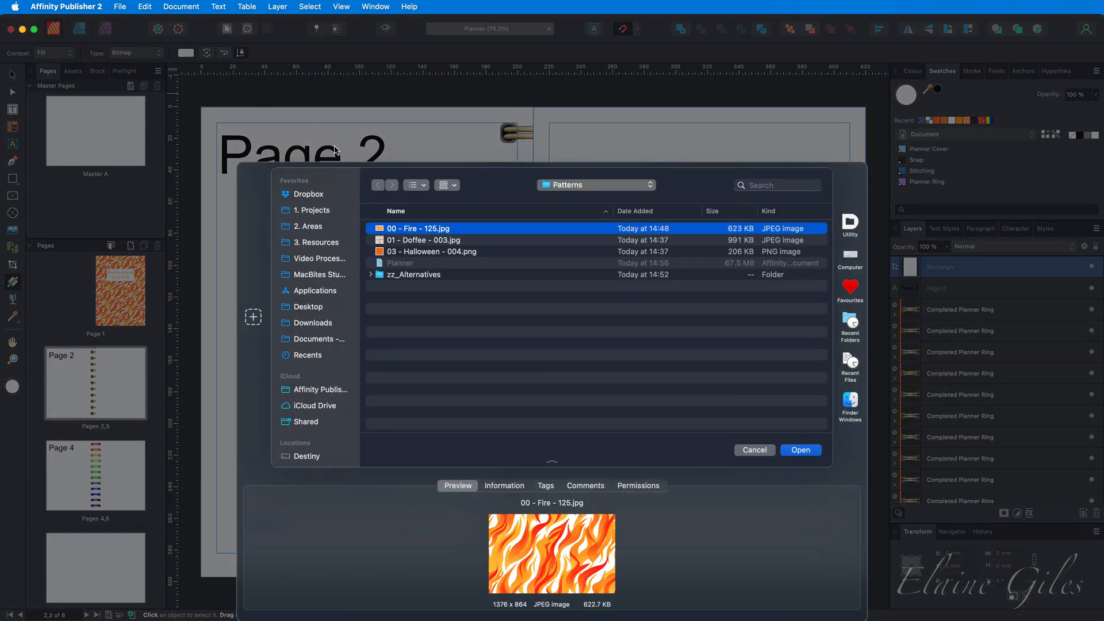
{"action": "left_click", "coordinate": [471, 243]}
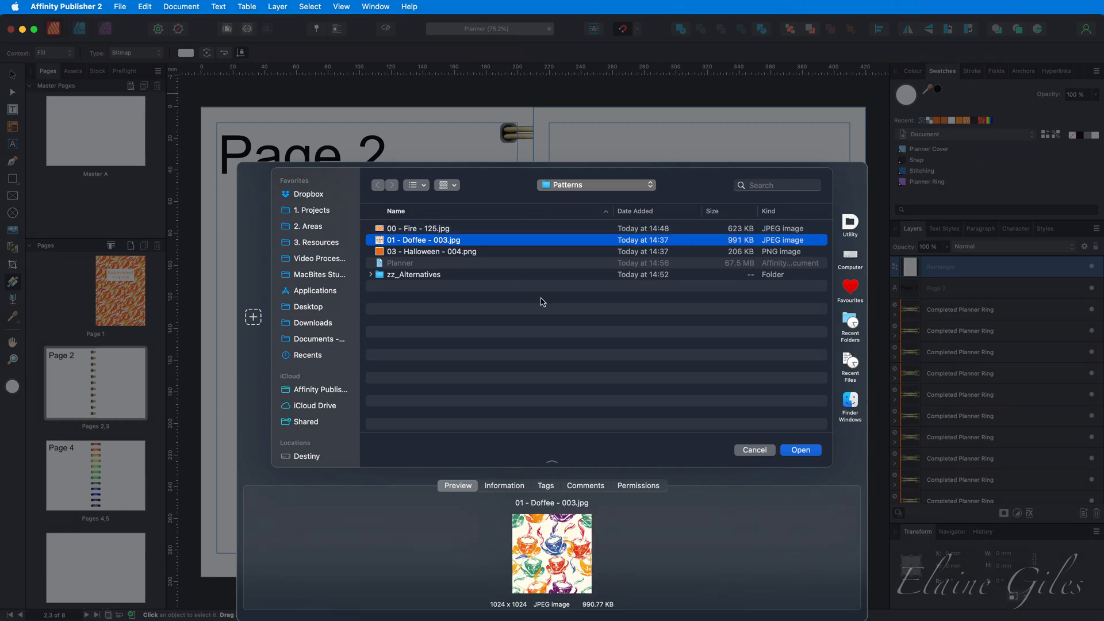
{"action": "left_click", "coordinate": [801, 451]}
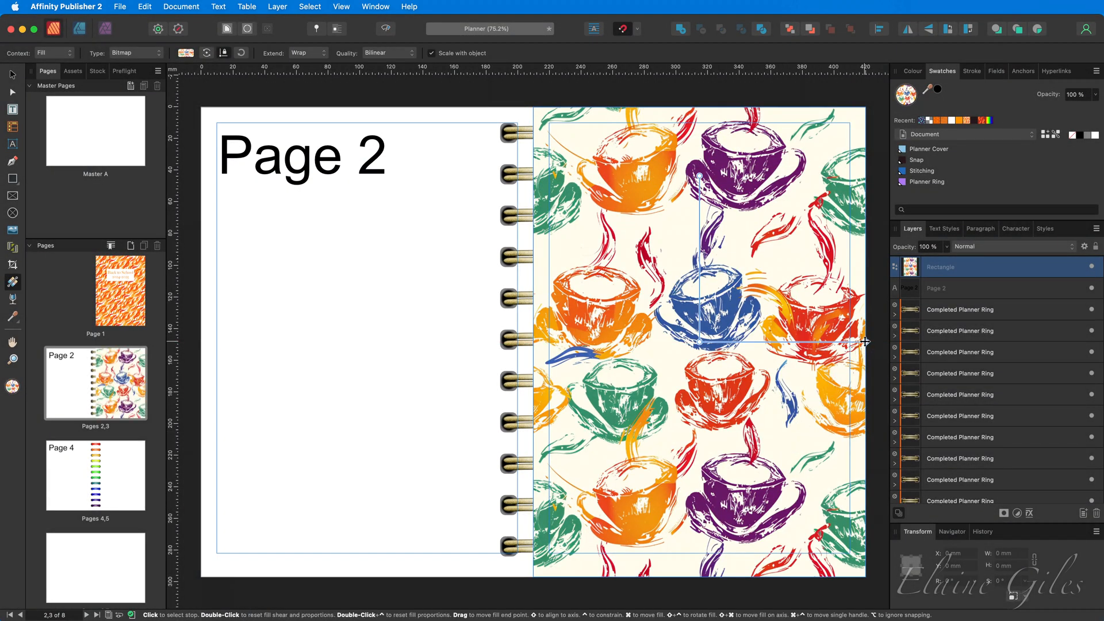
{"action": "left_click_drag", "start_coordinate": [865, 342], "coordinate": [806, 327]}
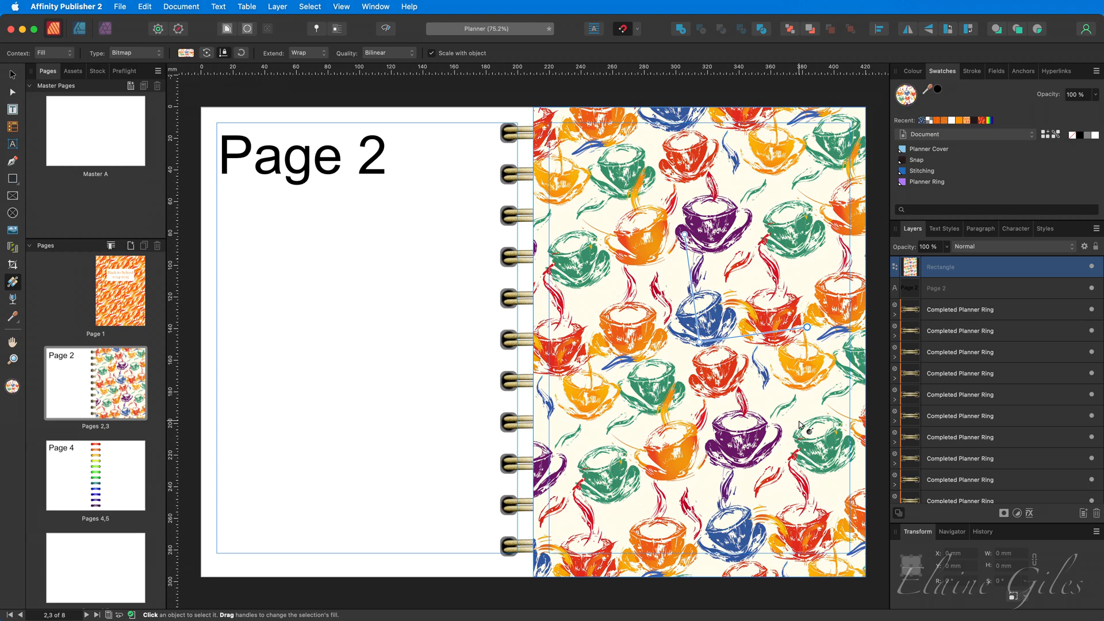
- Move the patterned rectangle beneath all the Completed Planner Ring layers, just above the Master A layer
{"action": "key", "text": "v"}
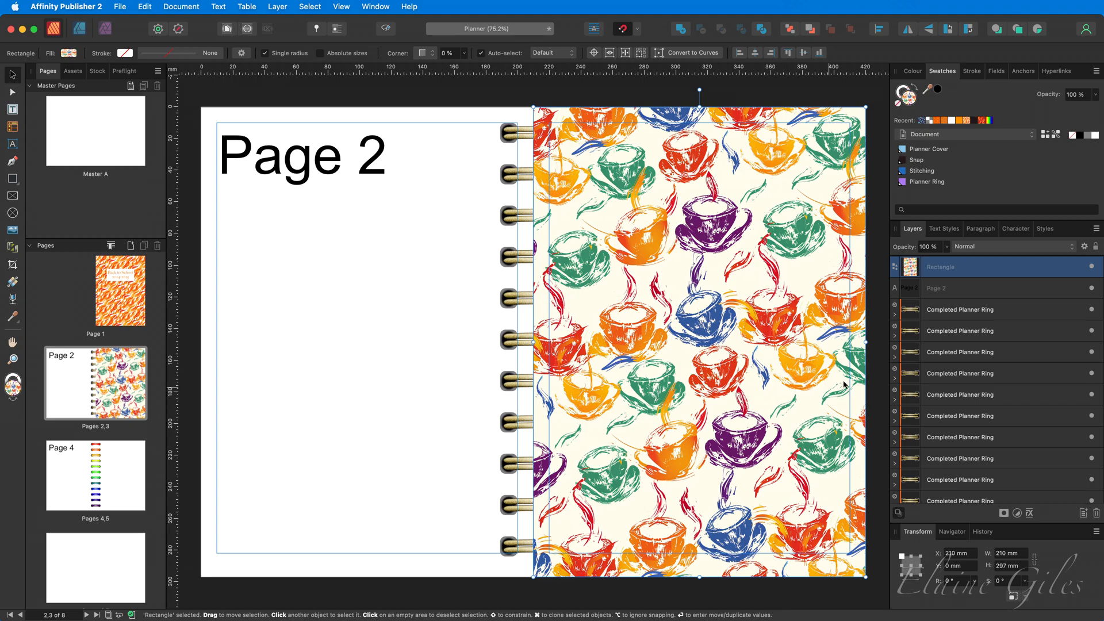
{"action": "left_click_drag", "start_coordinate": [973, 270], "coordinate": [978, 490]}
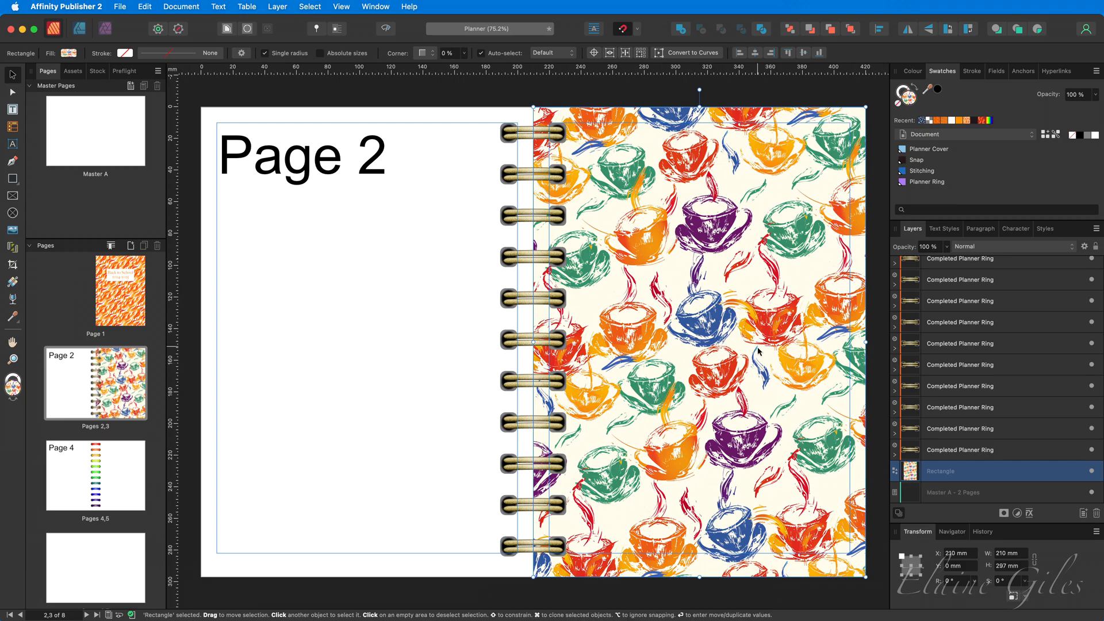
- Narrow the patterned rectangle to about 78 mm wide and stretch it back to 210 mm
{"action": "left_click_drag", "start_coordinate": [865, 342], "coordinate": [658, 356]}
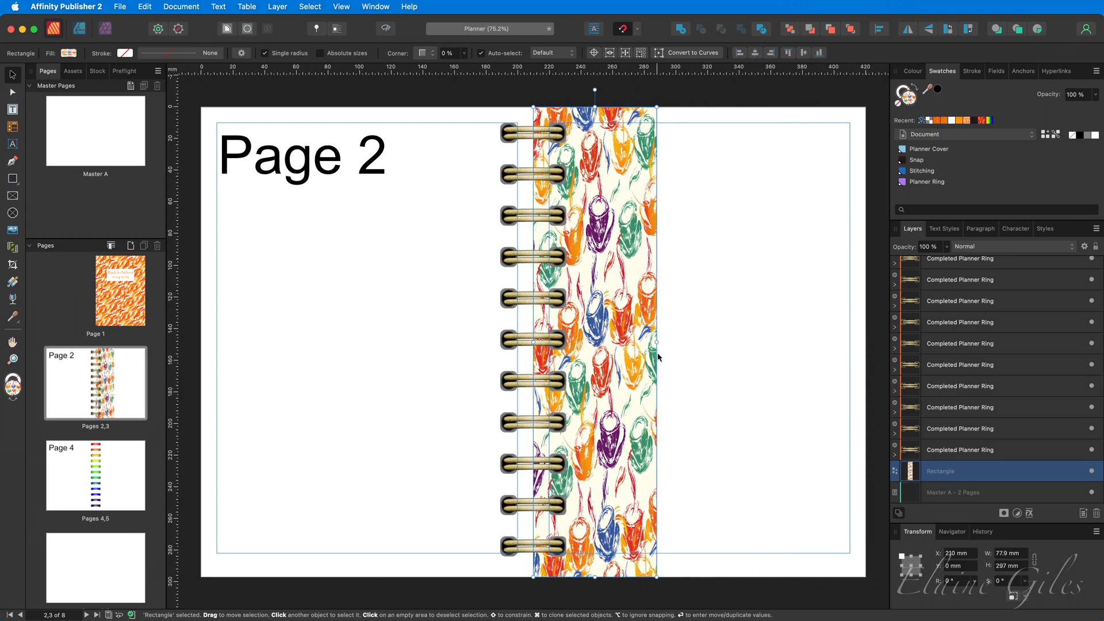
{"action": "left_click_drag", "start_coordinate": [657, 343], "coordinate": [865, 355]}
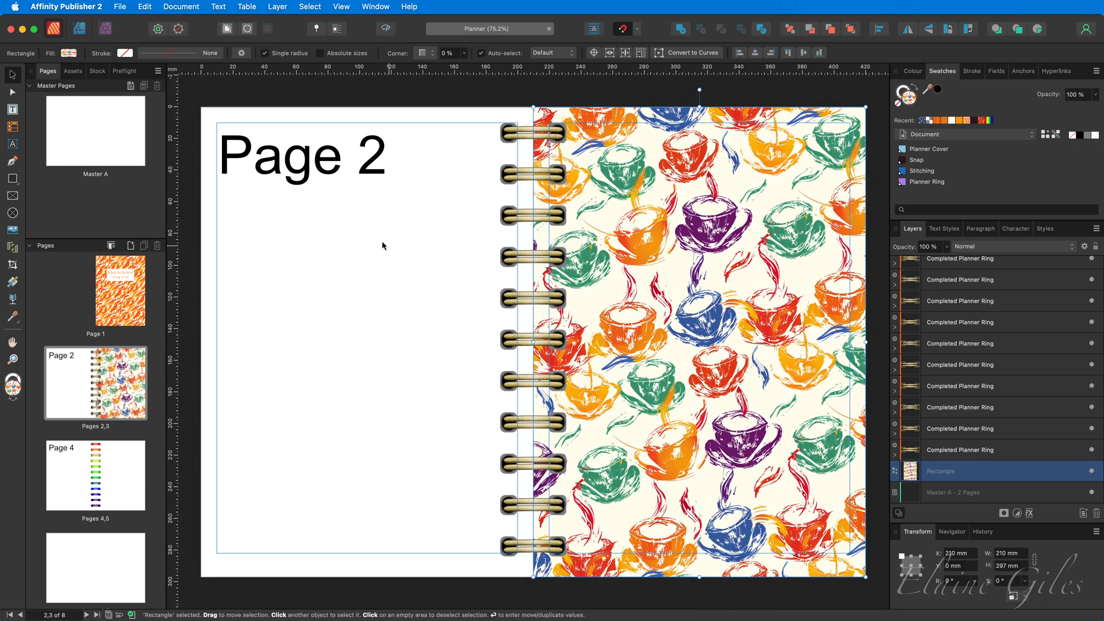
- Turn off Scale with object for the page 3 rectangle's bitmap fill and narrow the rectangle to about 94 mm wide
{"action": "left_click", "coordinate": [13, 286]}
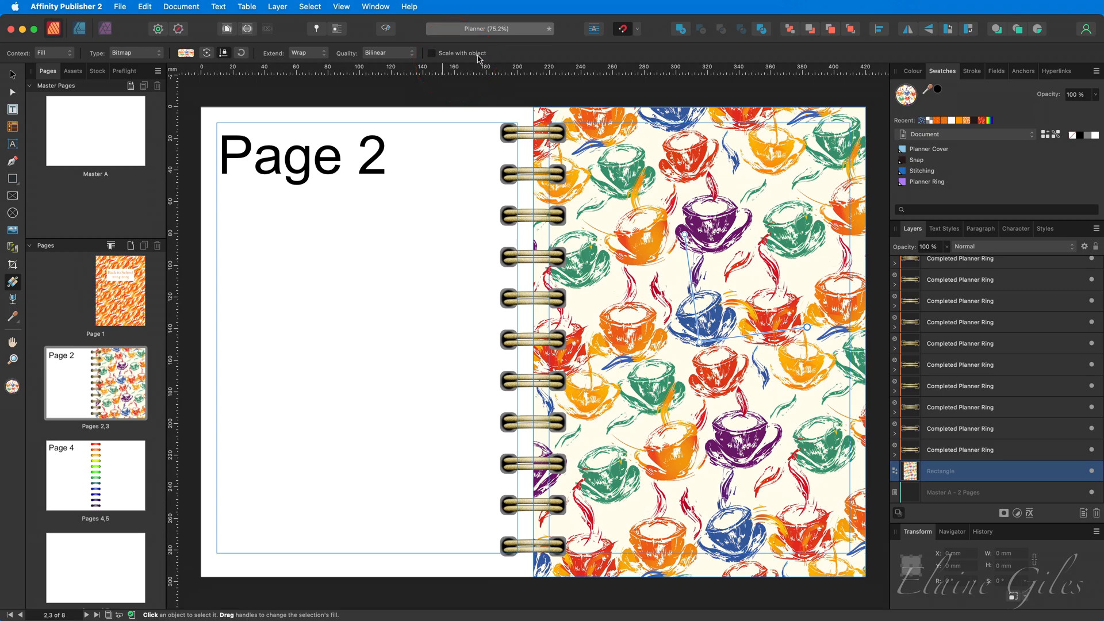
{"action": "key", "text": "v"}
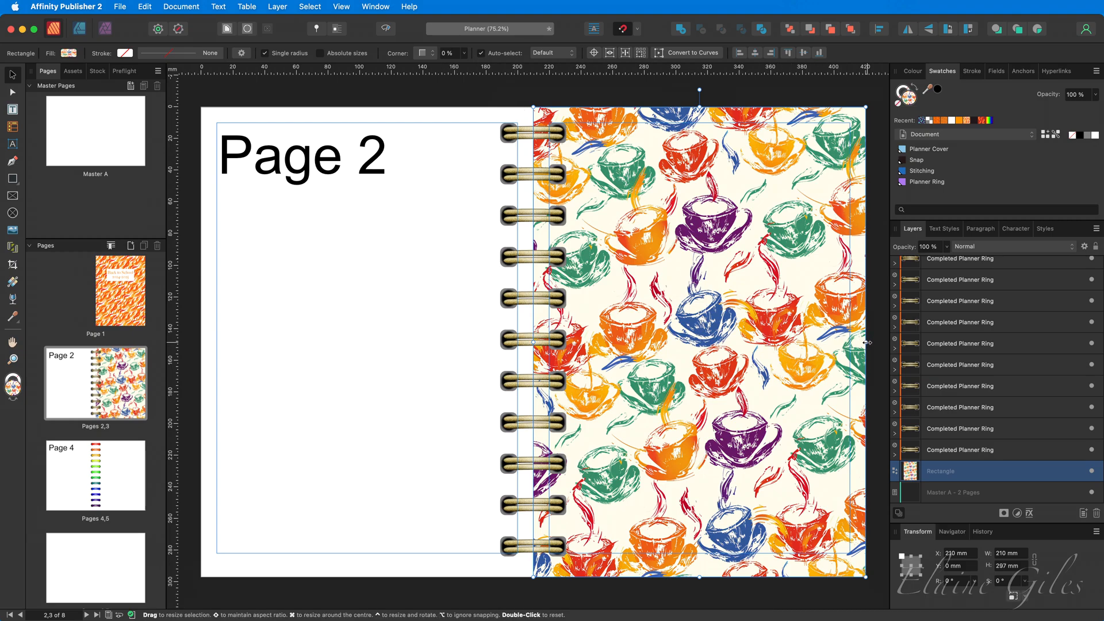
{"action": "left_click_drag", "start_coordinate": [864, 341], "coordinate": [682, 343]}
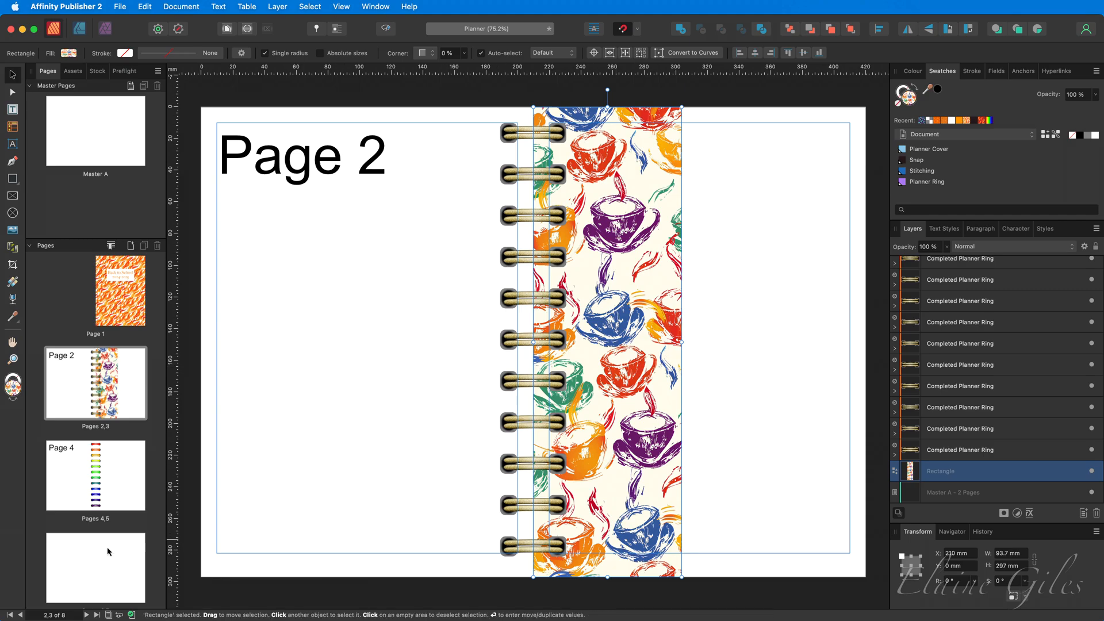
- Open page 8 and expand its Alternatives layer to list the numbered pattern layers
{"action": "scroll", "coordinate": [109, 551], "scroll_direction": "down", "scroll_amount": 4}
{"action": "left_click", "coordinate": [76, 552]}
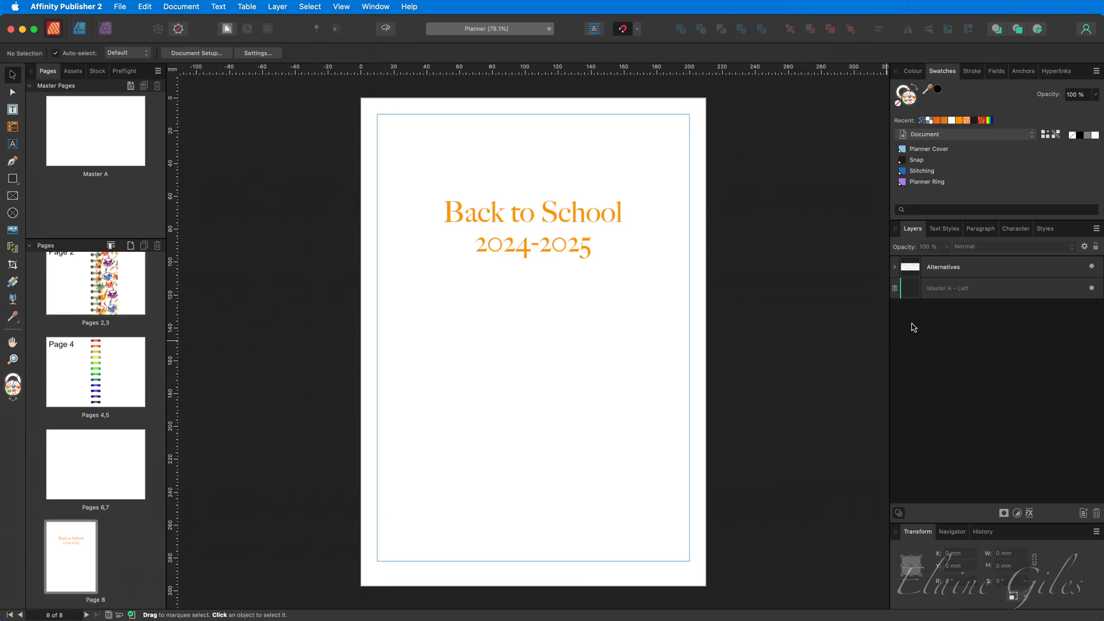
{"action": "left_click", "coordinate": [898, 268]}
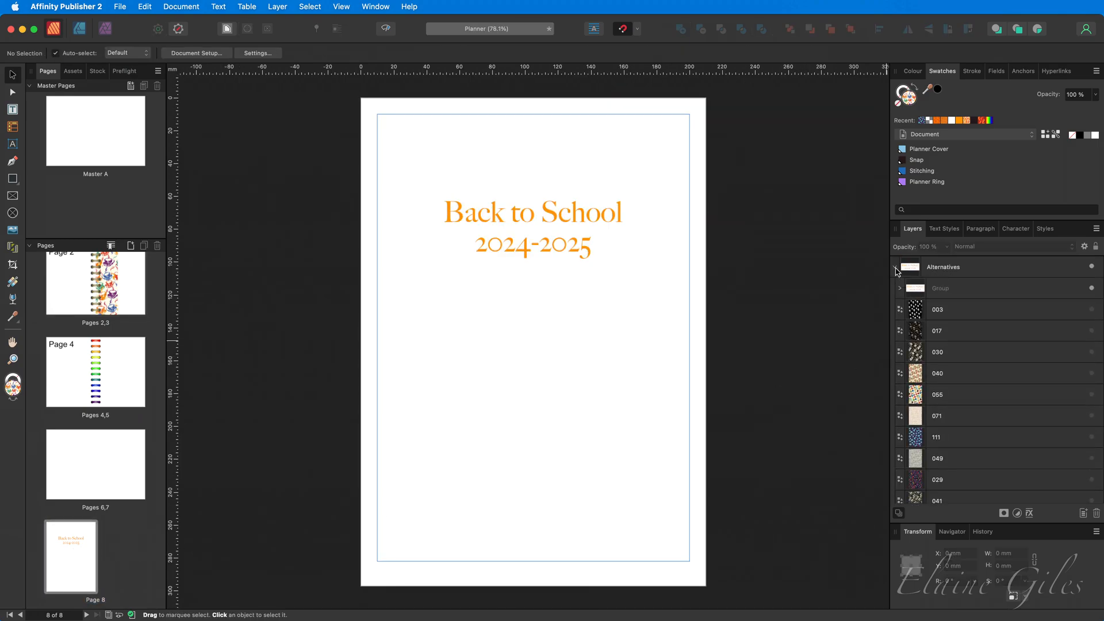
{"action": "scroll", "coordinate": [956, 424], "scroll_direction": "down", "scroll_amount": 2}
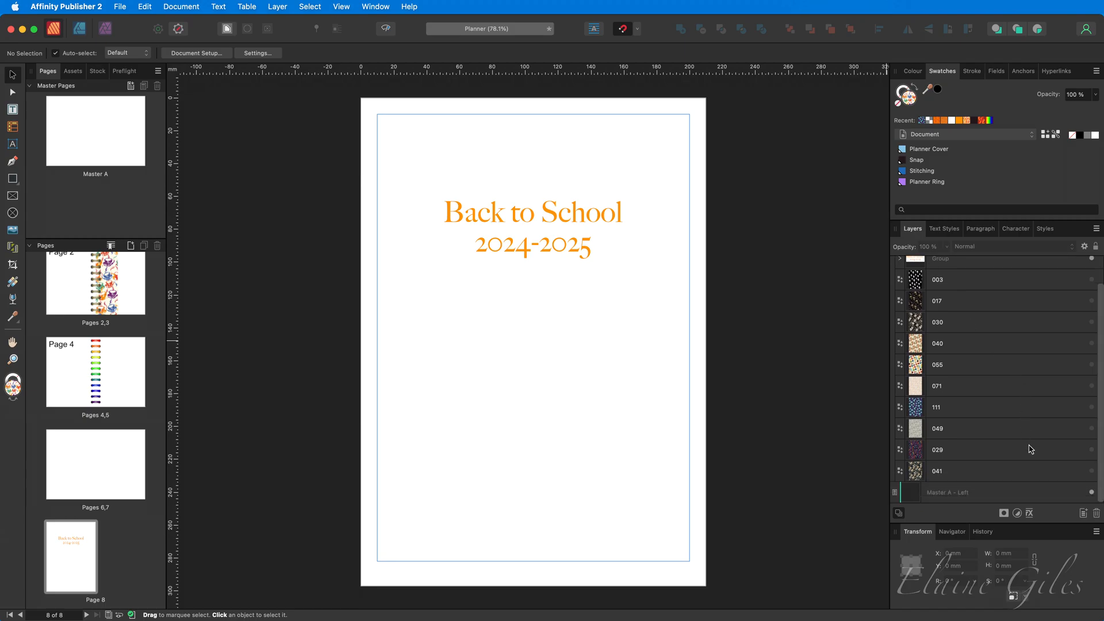
- Make the hidden pattern layers in Alternatives visible one by one, working upward from 041 to 003, to preview each cover design
{"action": "left_click", "coordinate": [1092, 472]}
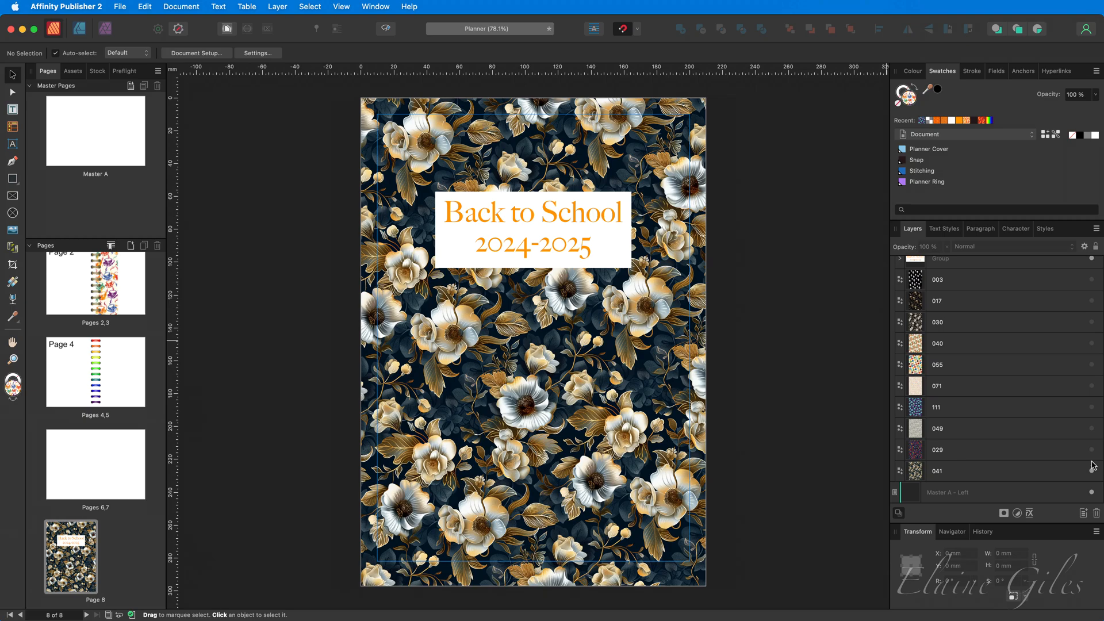
{"action": "left_click", "coordinate": [1092, 451]}
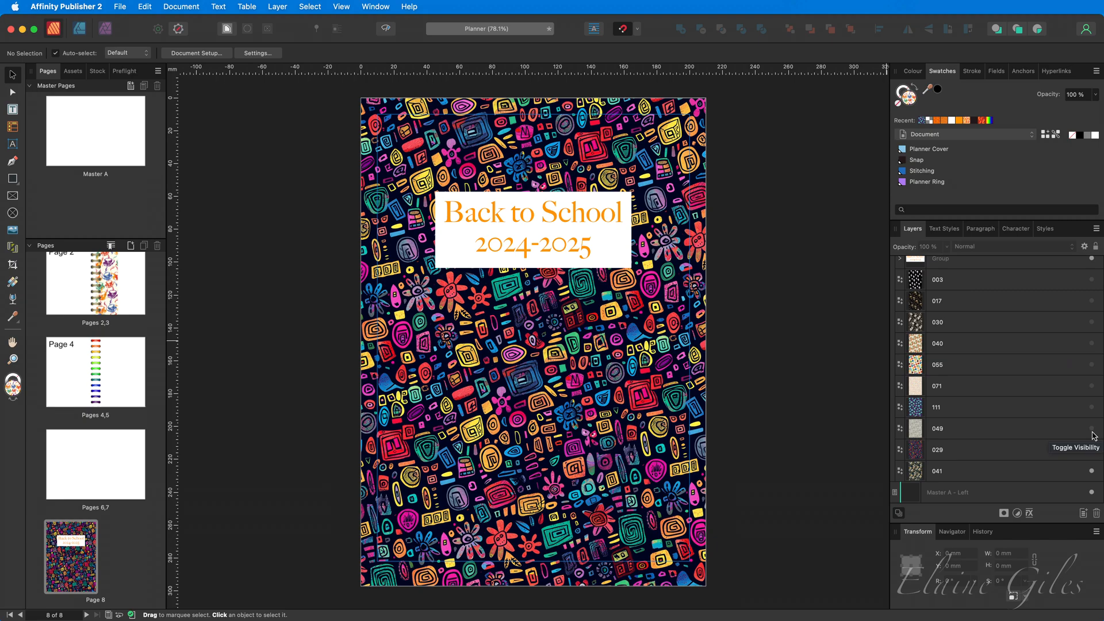
{"action": "left_click", "coordinate": [1092, 430]}
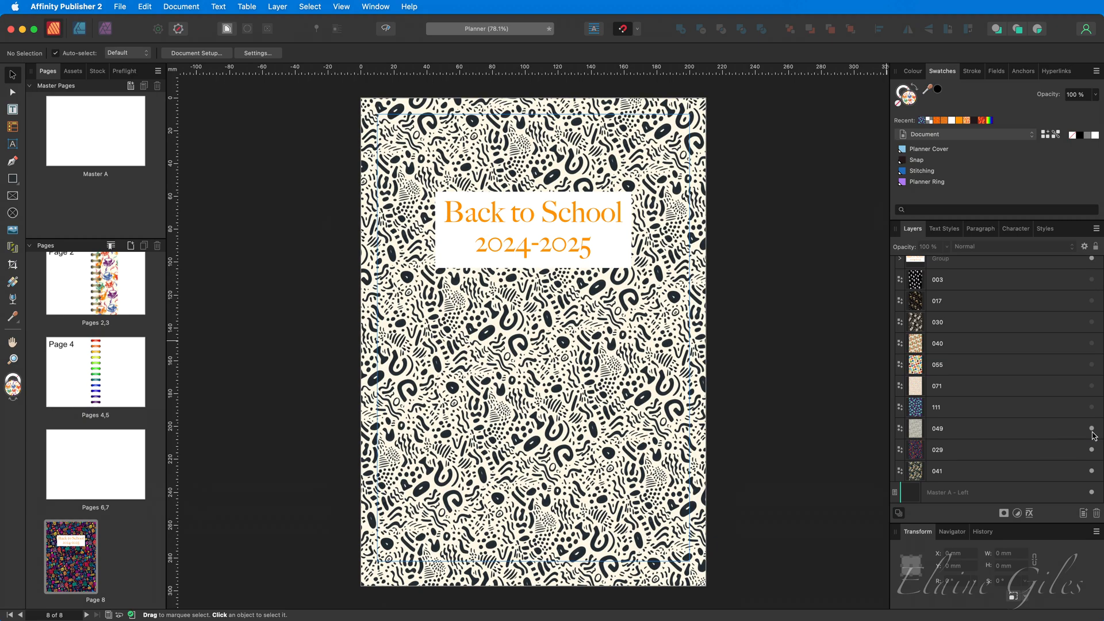
{"action": "left_click", "coordinate": [1092, 408]}
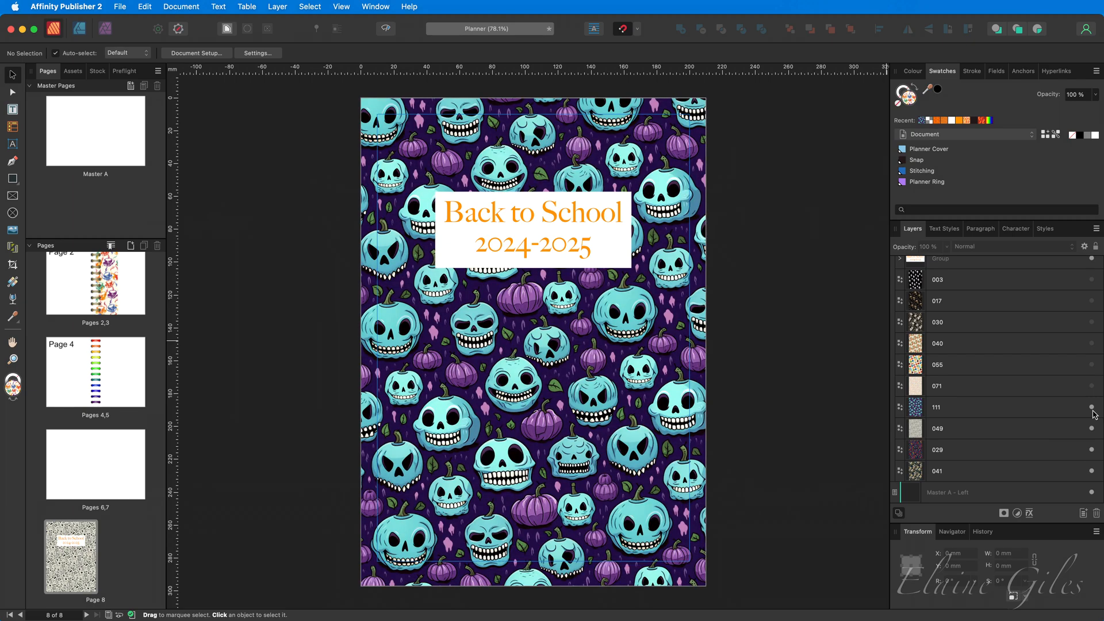
{"action": "left_click", "coordinate": [1092, 386]}
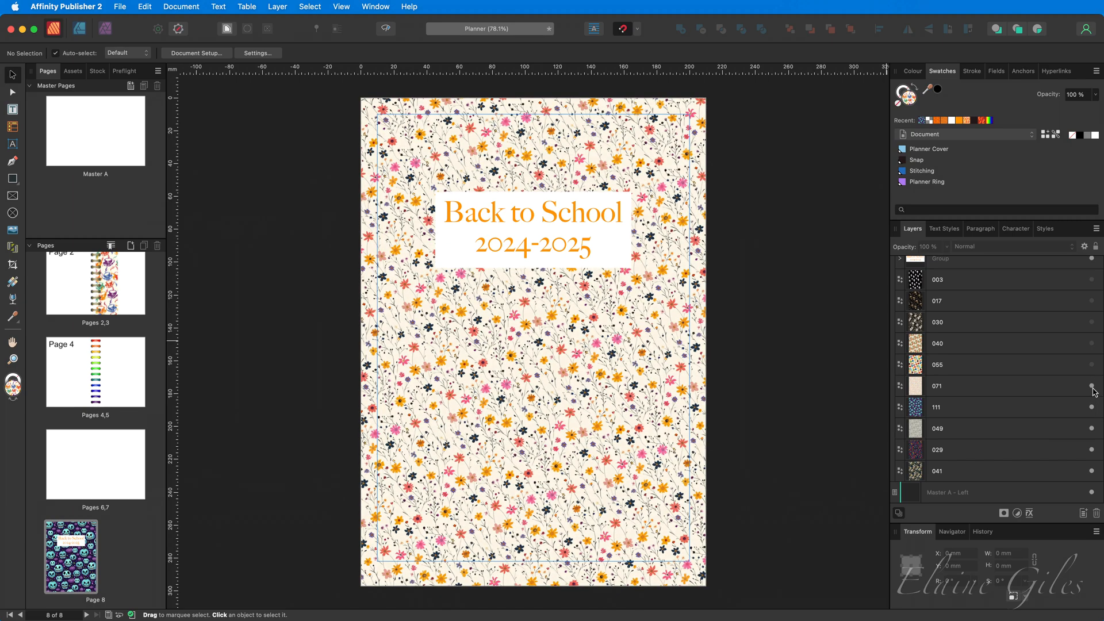
{"action": "left_click", "coordinate": [1092, 366]}
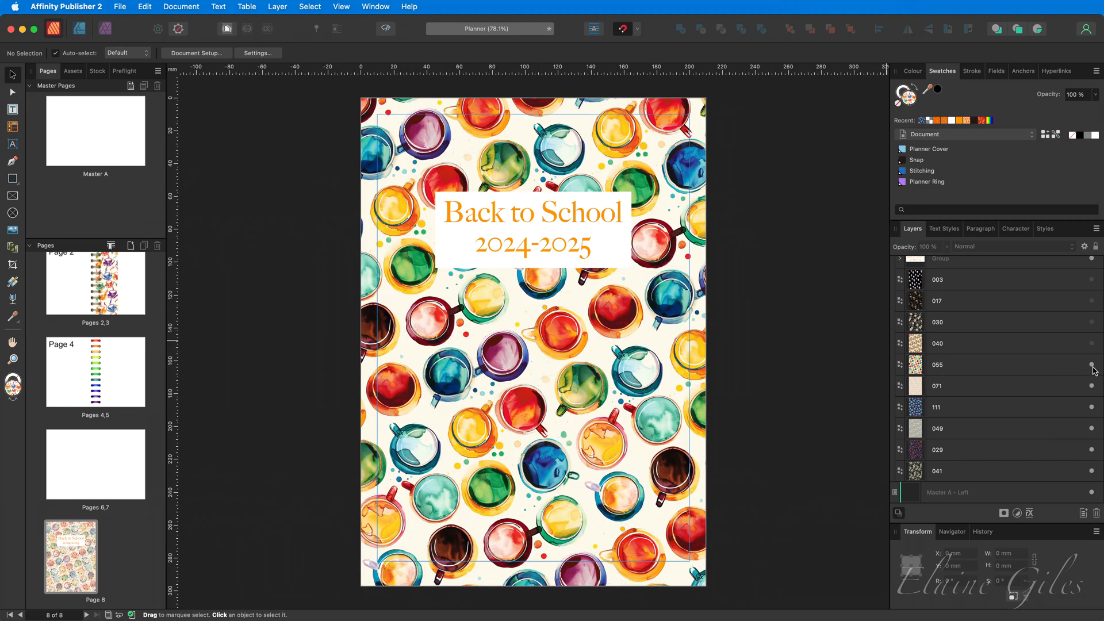
{"action": "left_click", "coordinate": [1092, 344]}
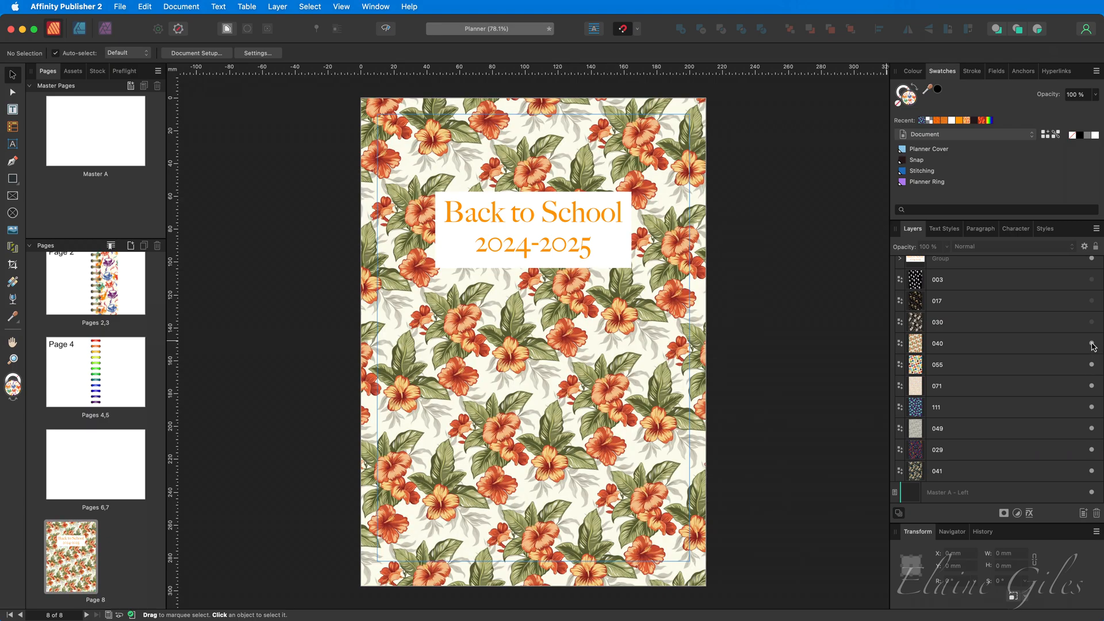
{"action": "left_click", "coordinate": [1092, 322]}
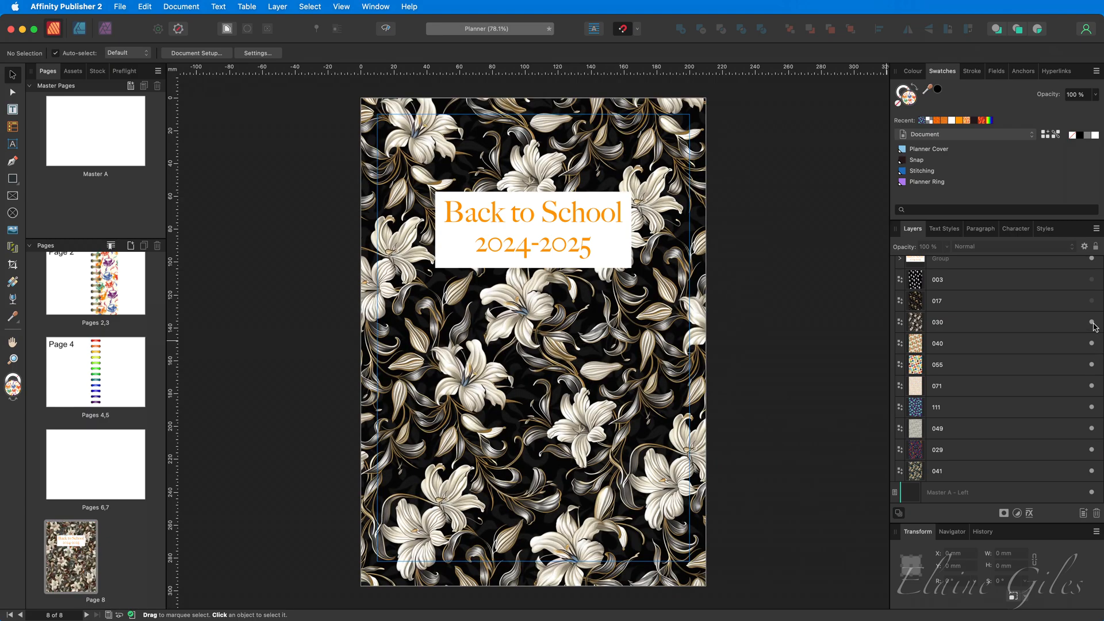
{"action": "left_click", "coordinate": [1092, 301]}
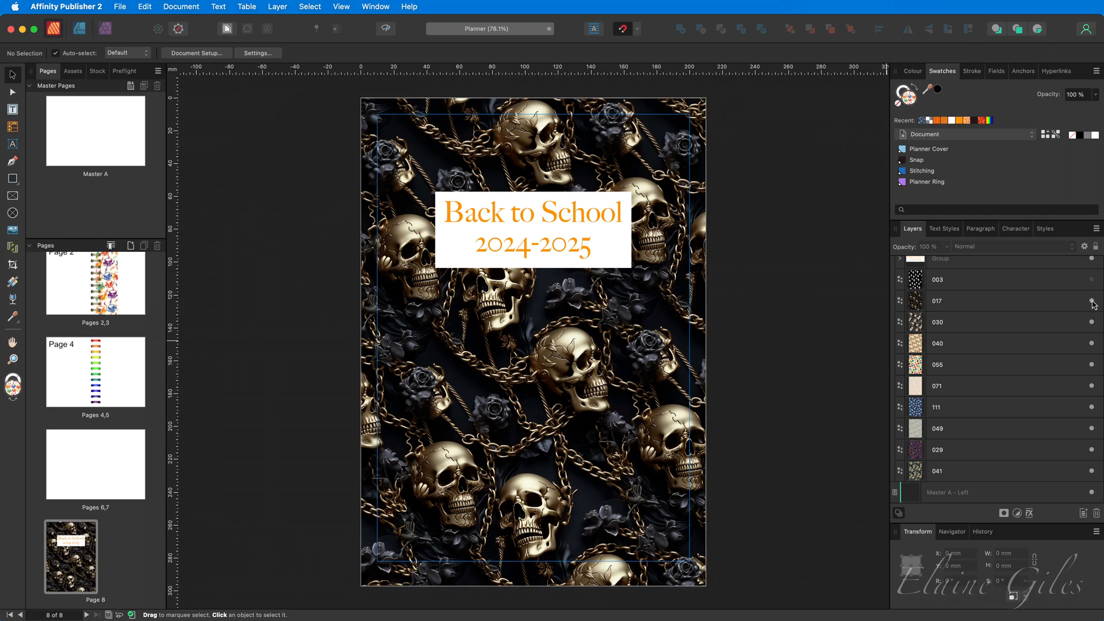
{"action": "left_click", "coordinate": [1091, 280]}
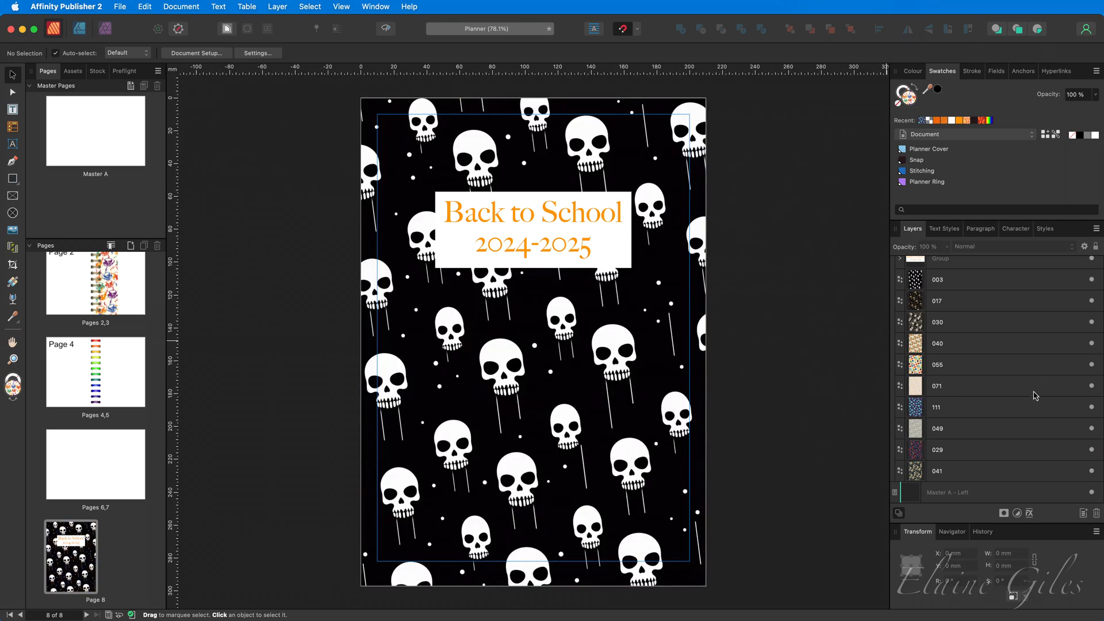